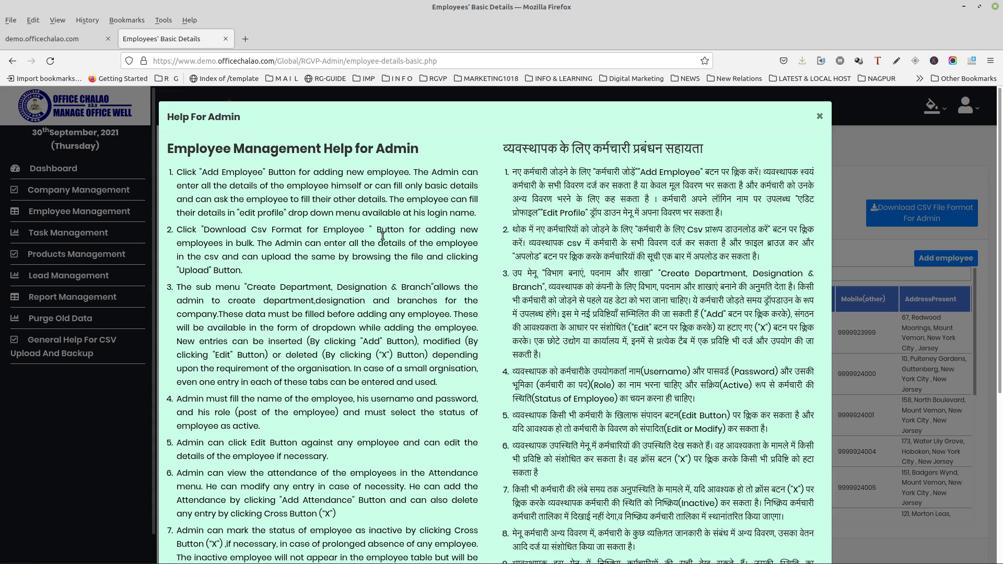
Scroll to the end of the employee-management admin help, then close it.
scroll(510, 176, down, 5)
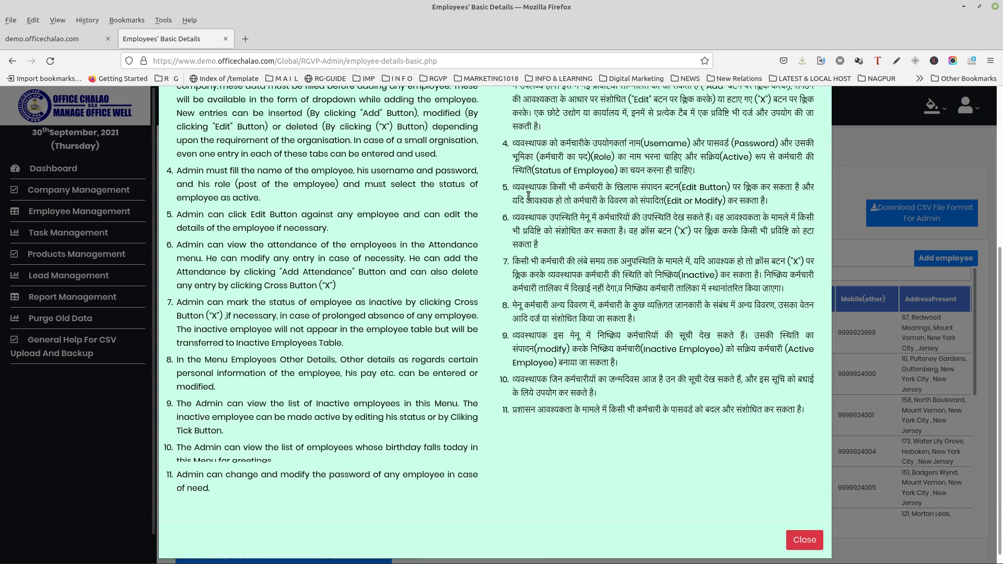
click(803, 529)
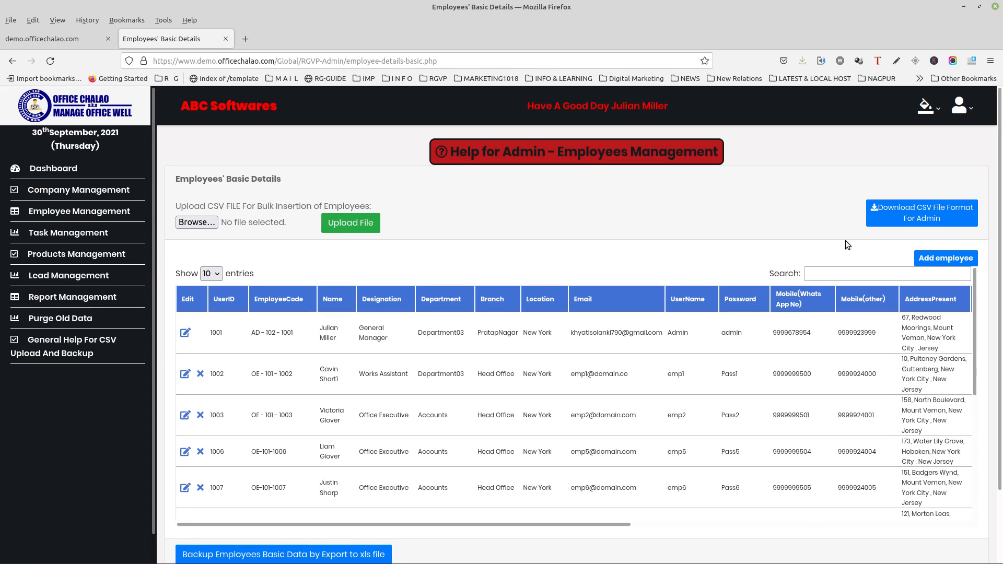
Start a new employee entry and enter the employee's full name.
click(940, 257)
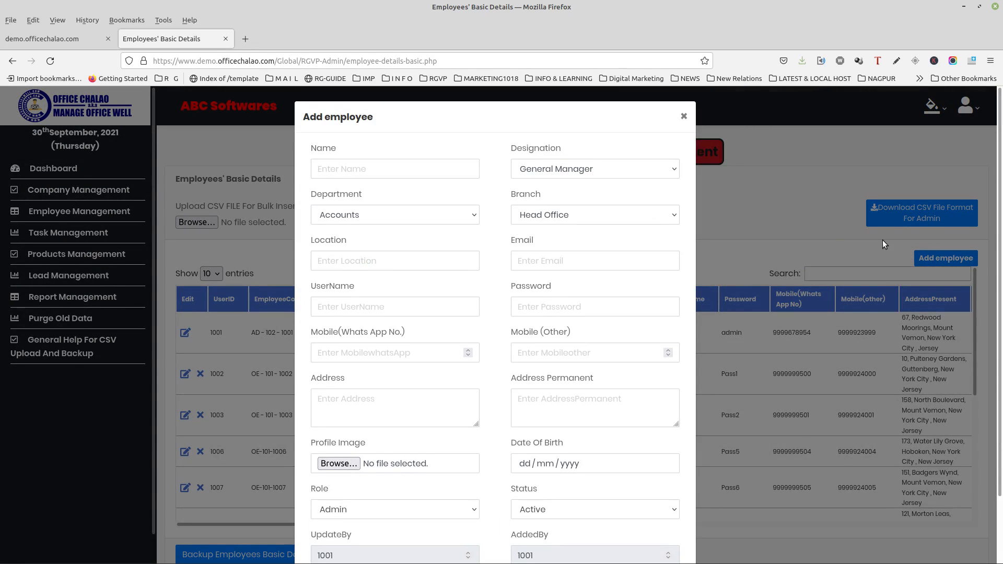
click(438, 171)
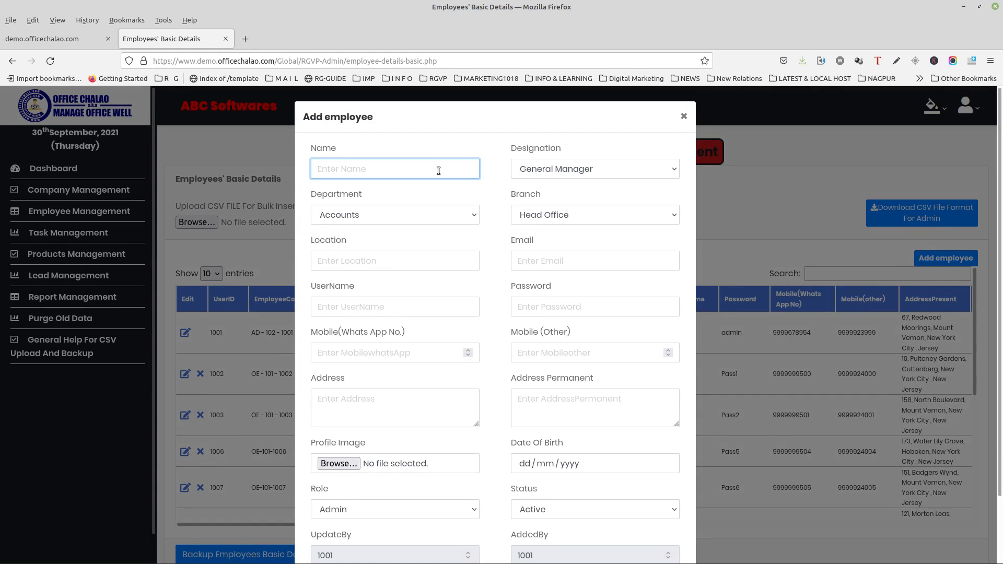
Assign New Department01, New Branch01 and New Designation01 to the new employee.
click(473, 215)
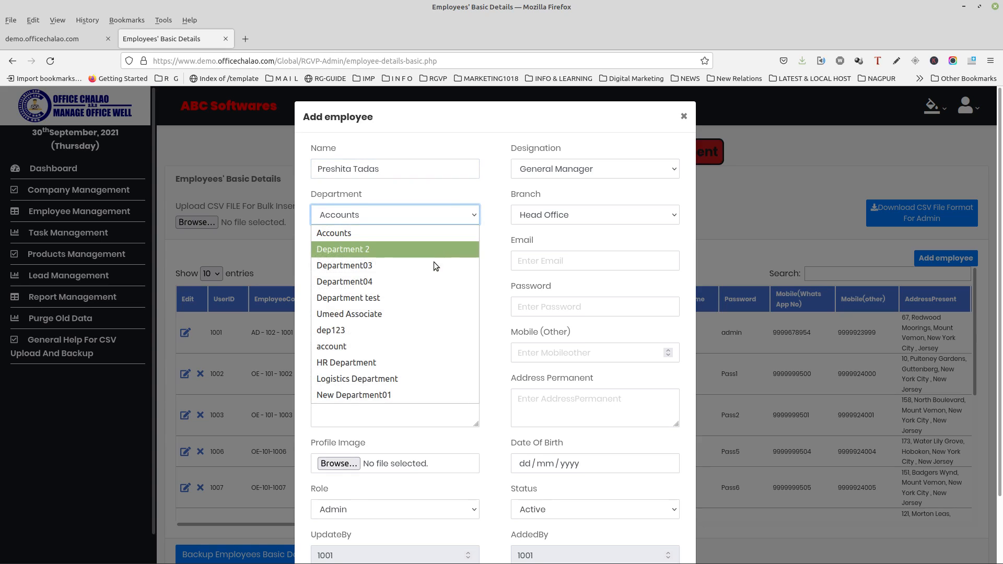
click(387, 395)
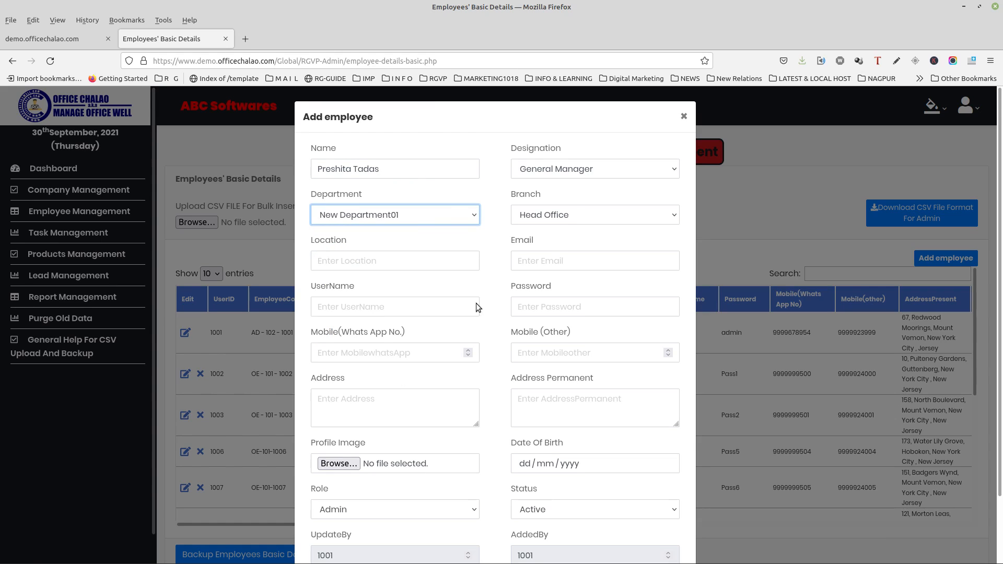
click(576, 207)
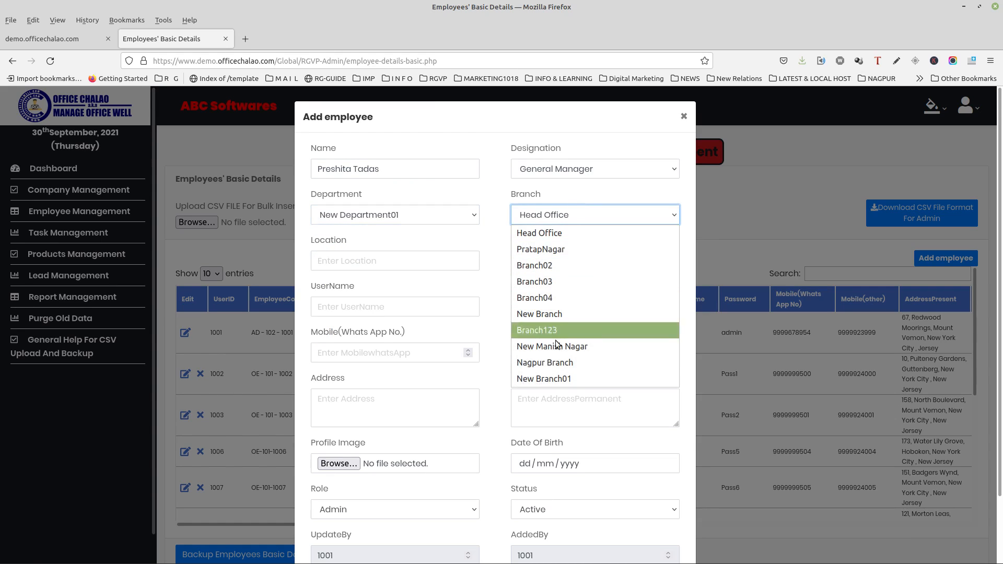
click(551, 377)
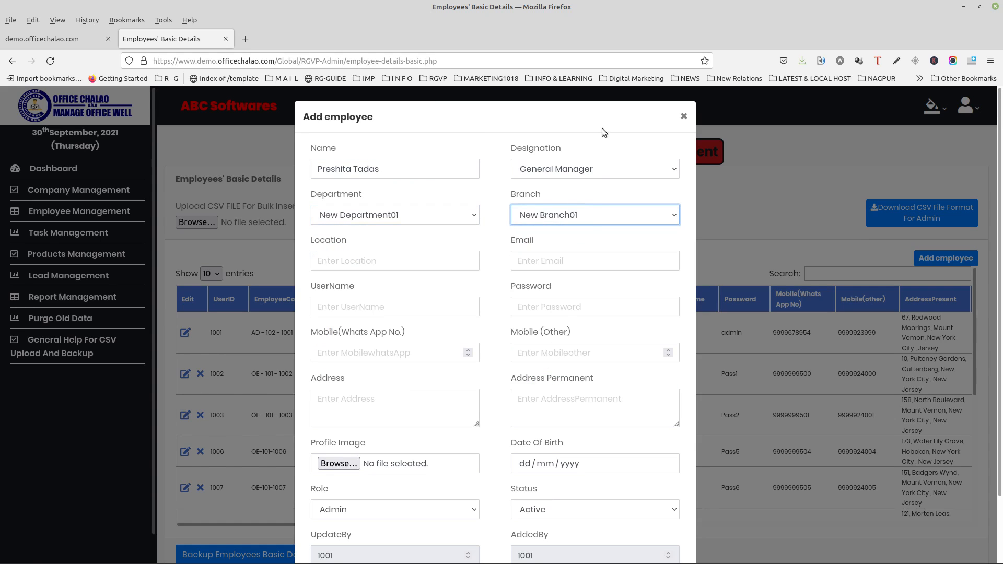
click(595, 170)
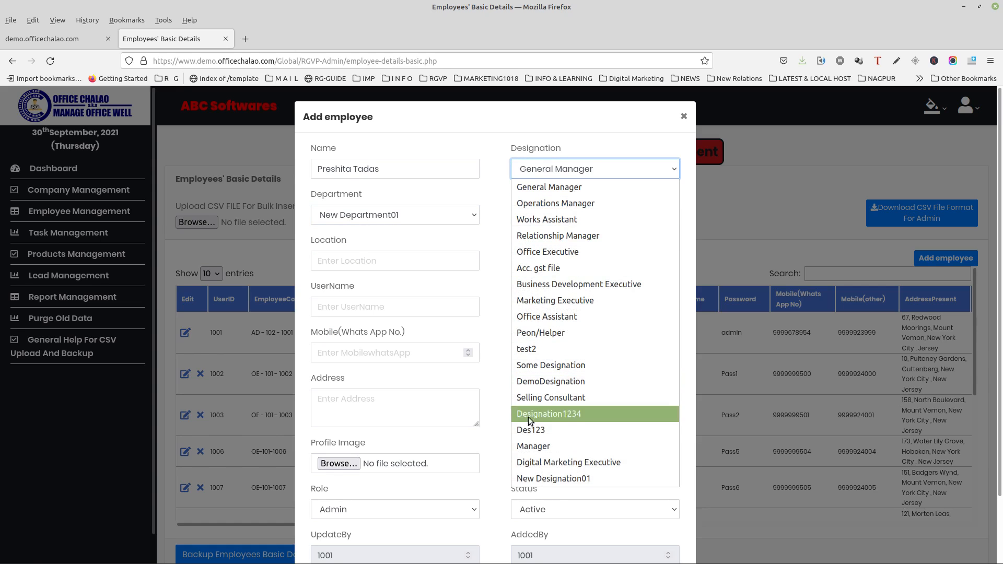
click(540, 474)
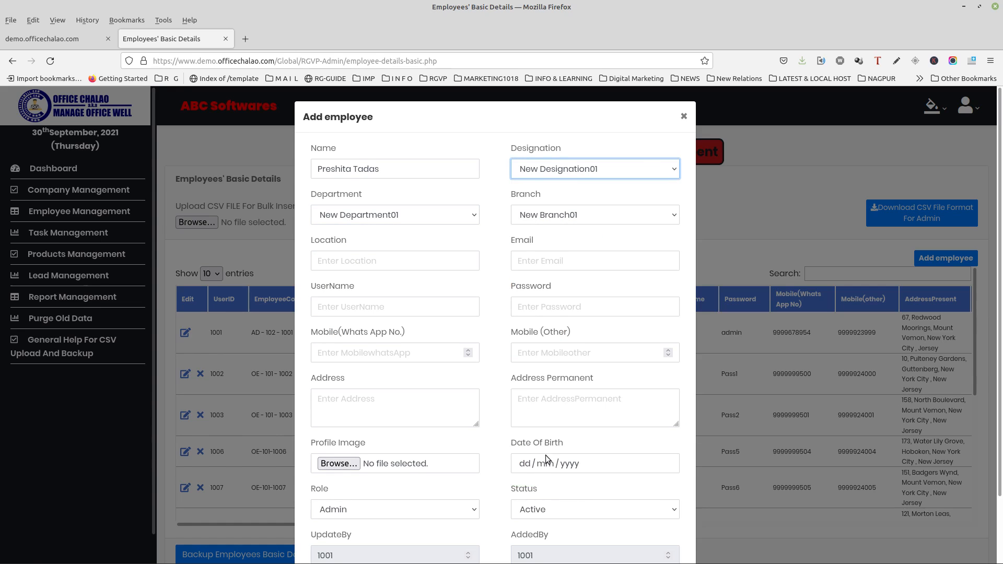
click(450, 255)
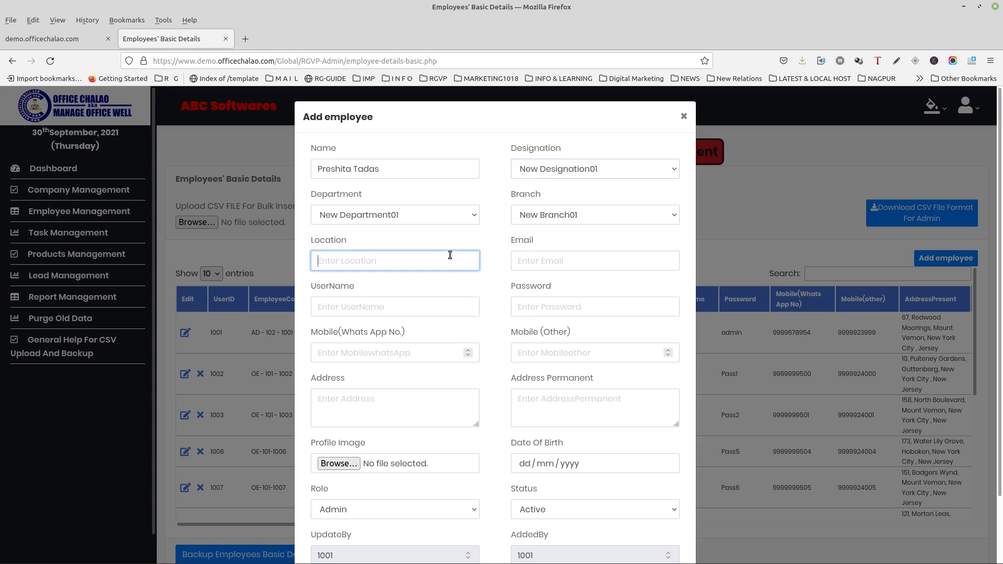
Enter location Nagpur, plus the employee's e-mail, username and account password.
text(Nagpur)
click(570, 264)
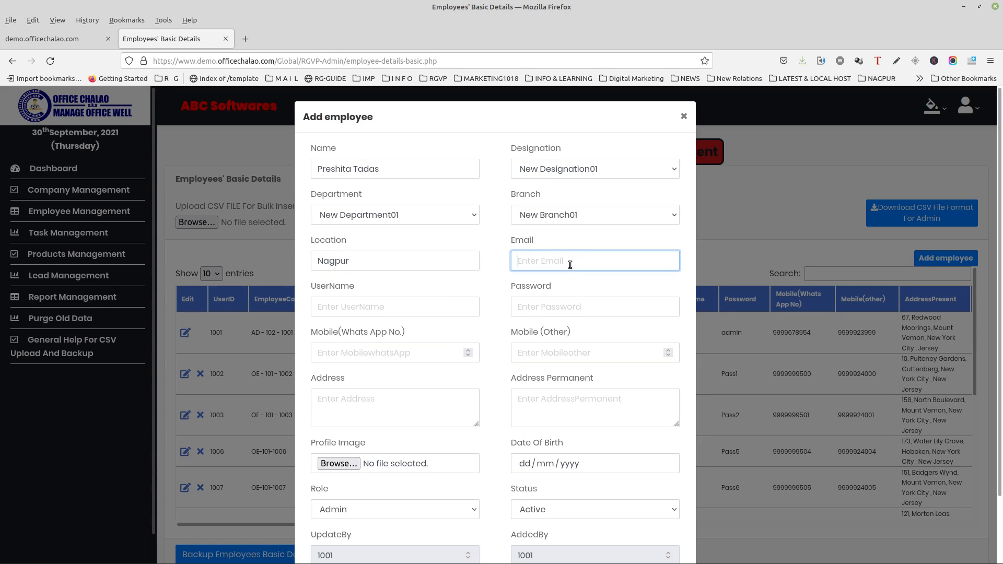
click(396, 305)
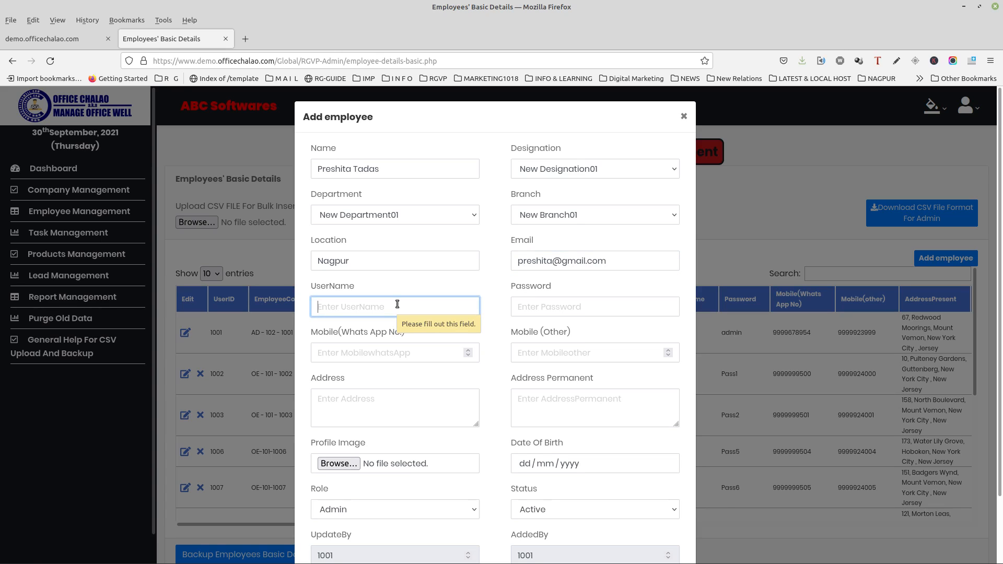
text(Pr)
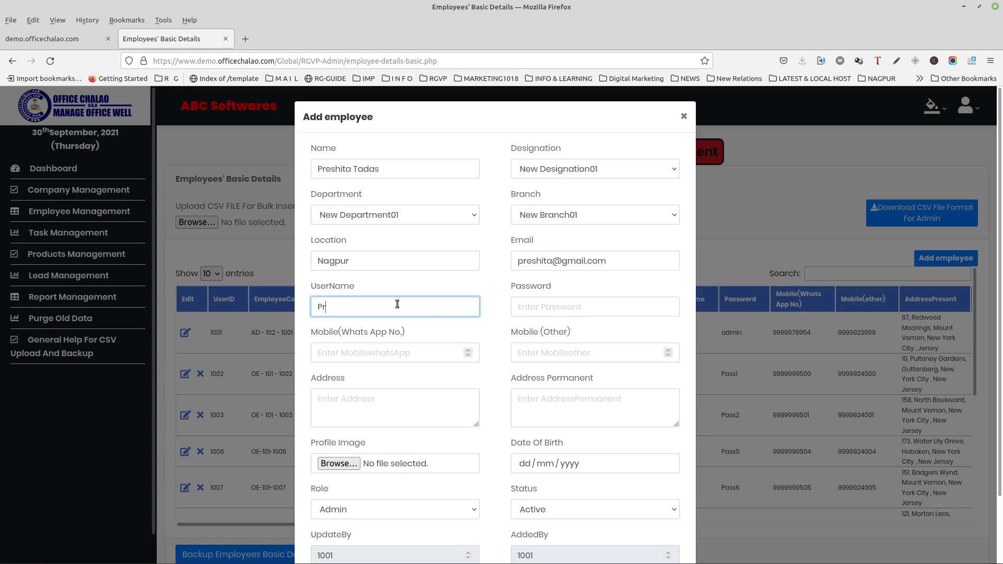
text(eshita)
click(535, 299)
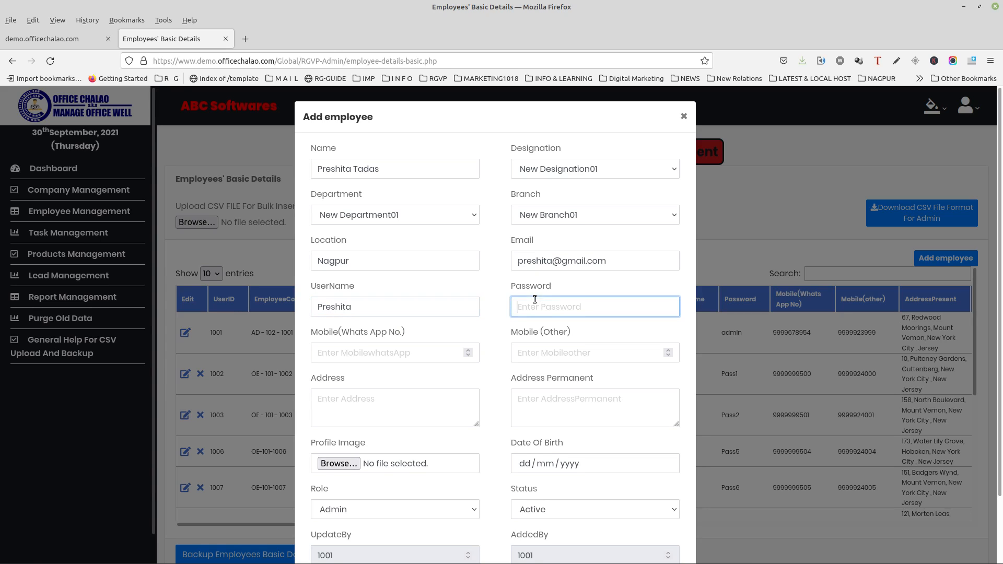
Fill in the WhatsApp and other mobile numbers and the present and permanent addresses.
click(454, 352)
text(98)
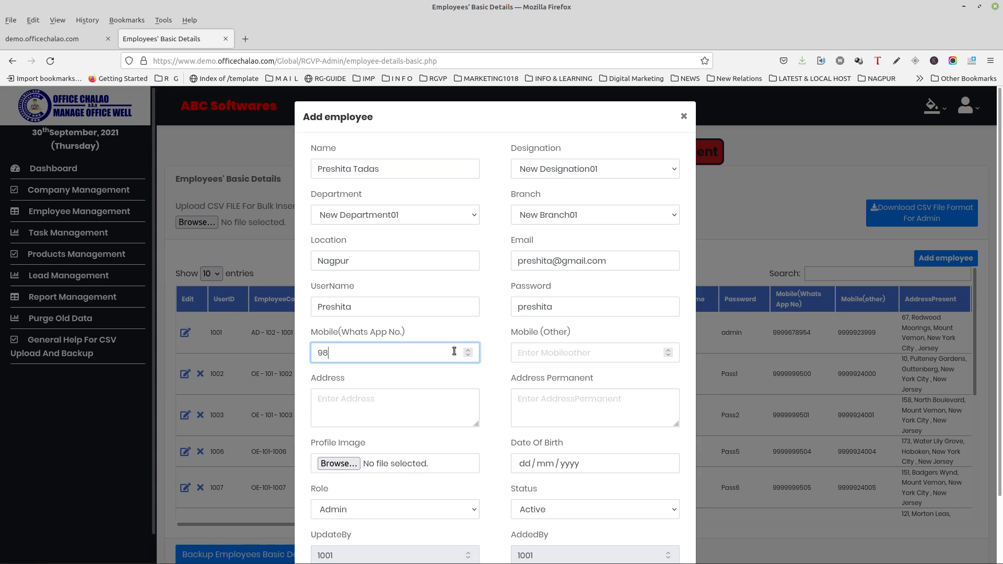
text(76543210)
click(566, 349)
text(7)
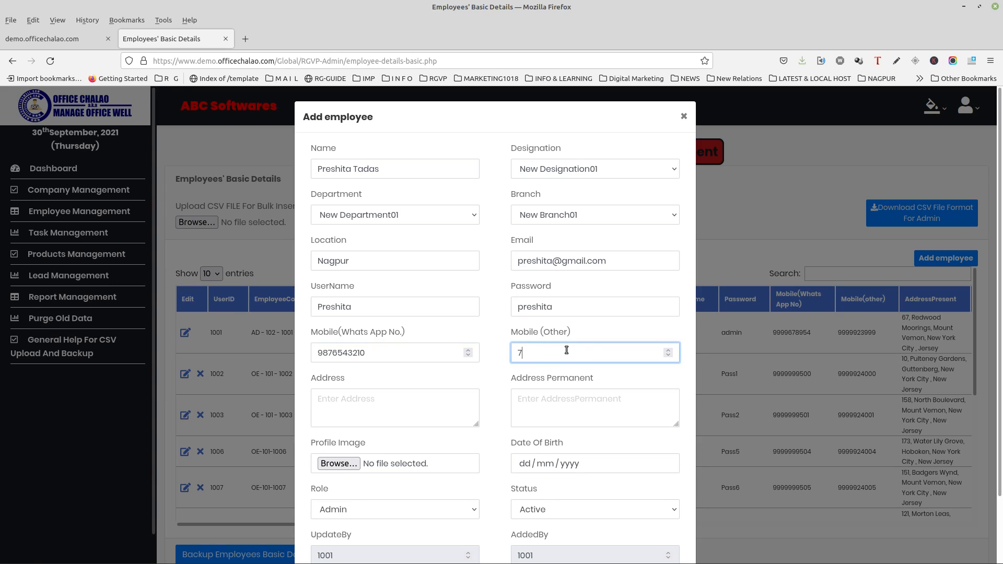
text(894561230)
click(418, 396)
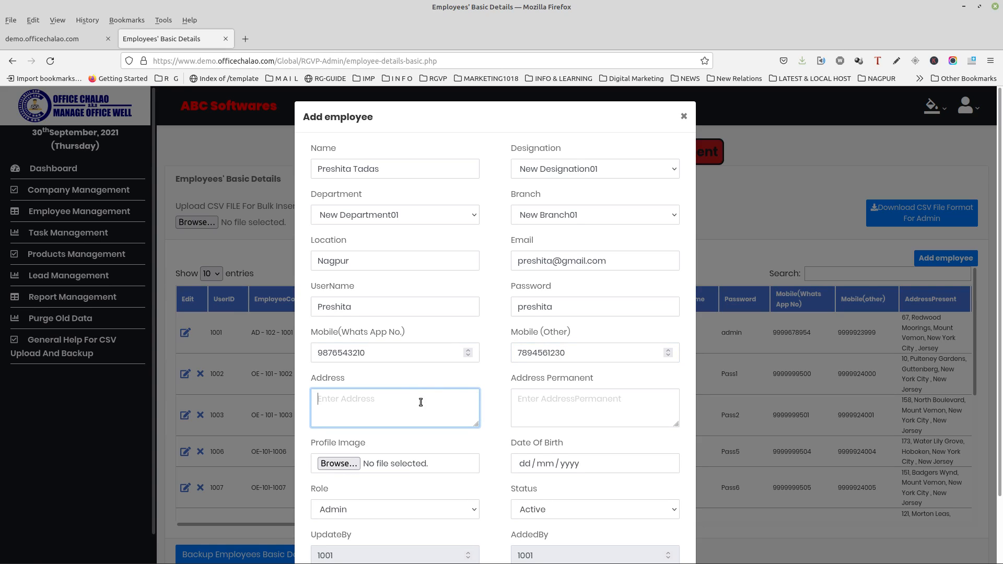
text(Pratap Nagar)
click(564, 403)
text(P)
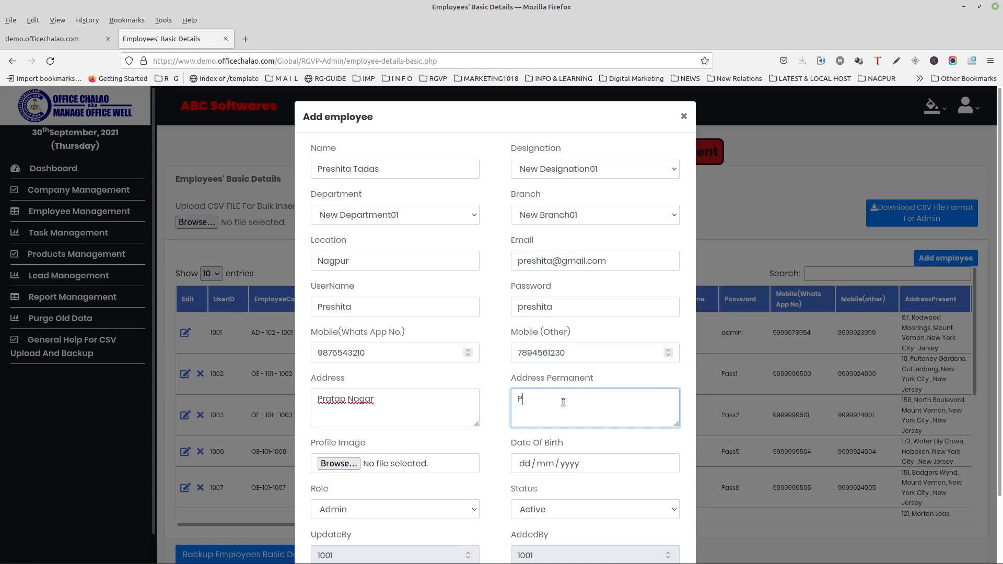
text(ratap Nagar)
Set the date of birth to 17 February 2000 with the calendar.
click(525, 465)
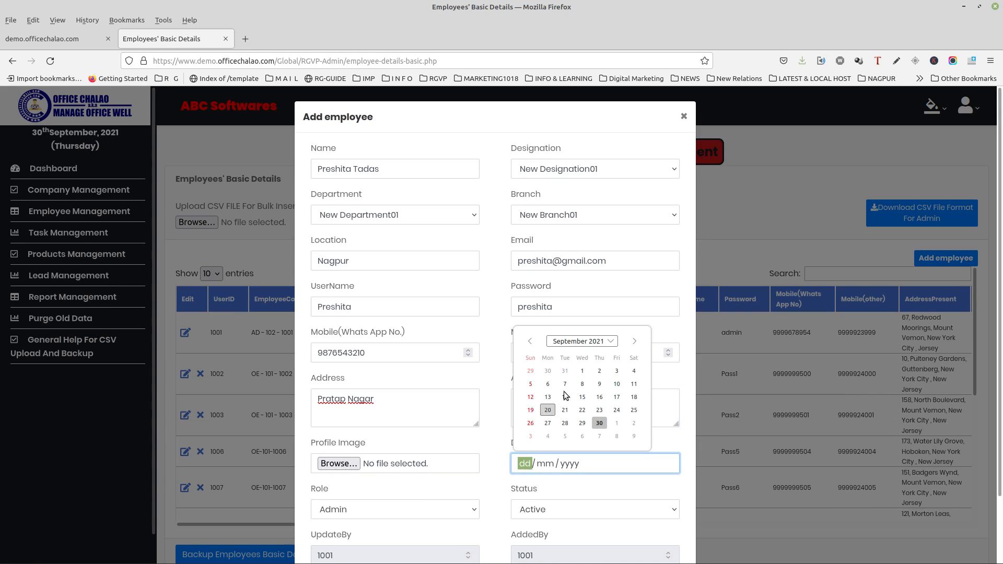
click(602, 343)
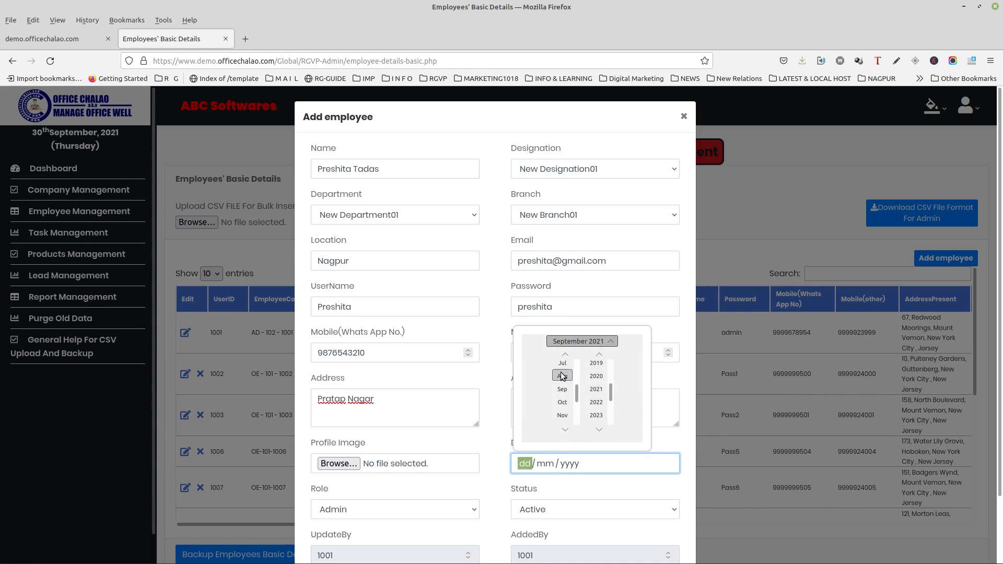
scroll(562, 389, up, 6)
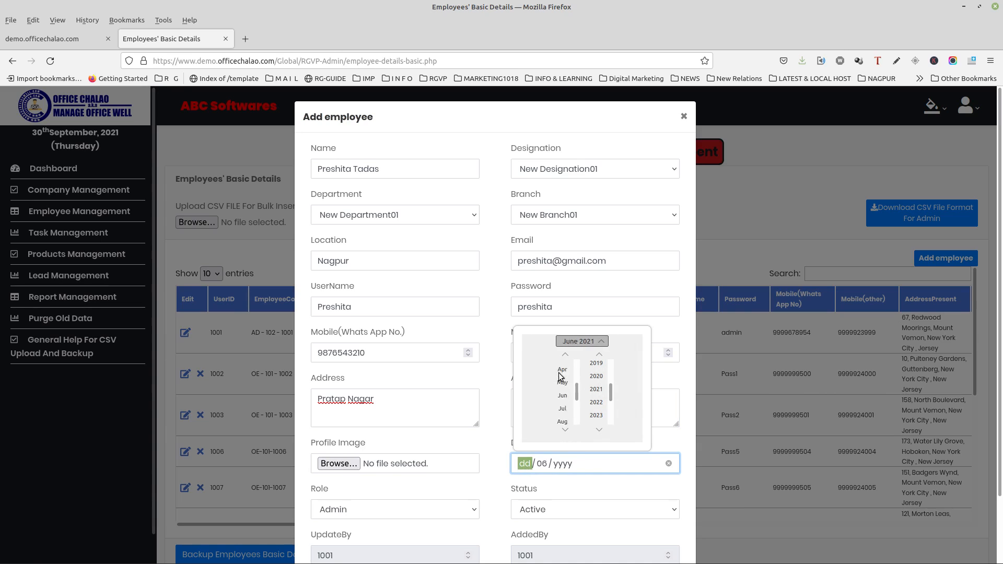
click(569, 378)
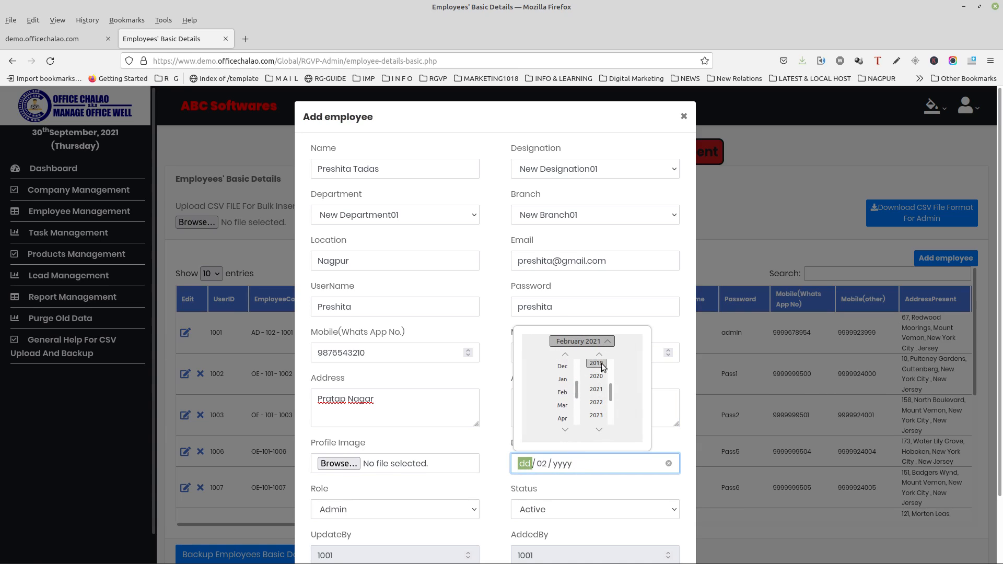
drag(611, 392, 611, 381)
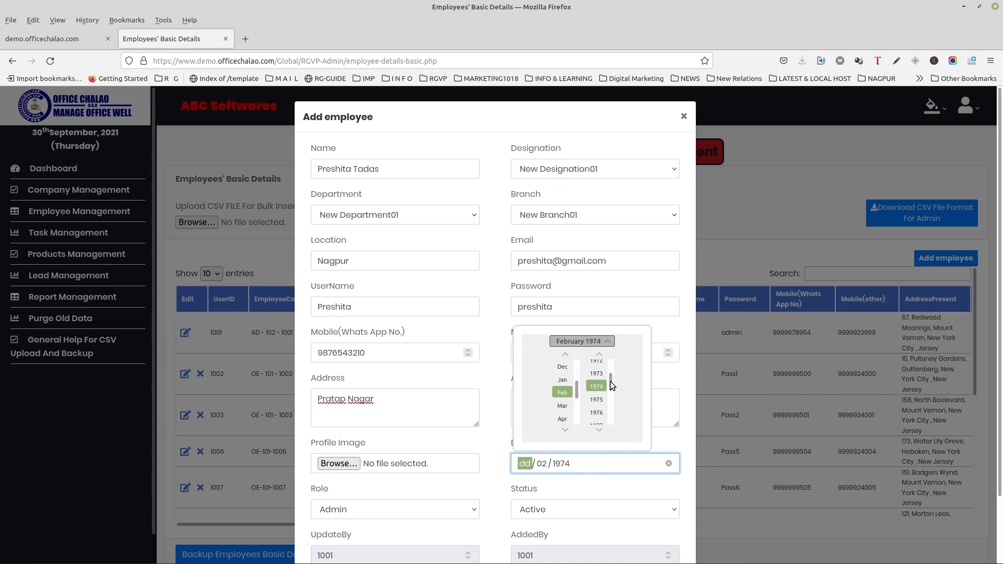
scroll(592, 397, down, 5)
scroll(594, 399, down, 12)
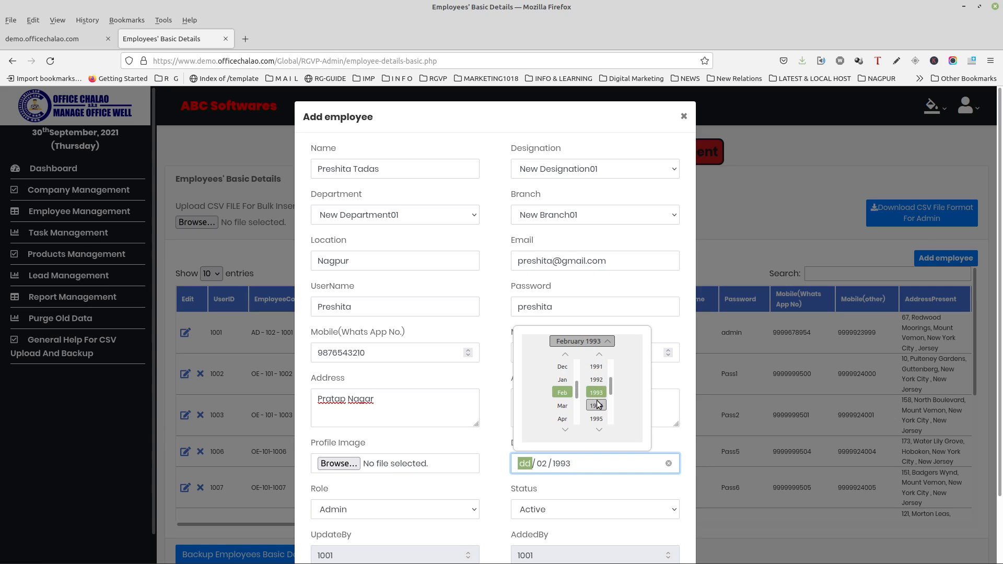
scroll(599, 407, down, 2)
click(601, 343)
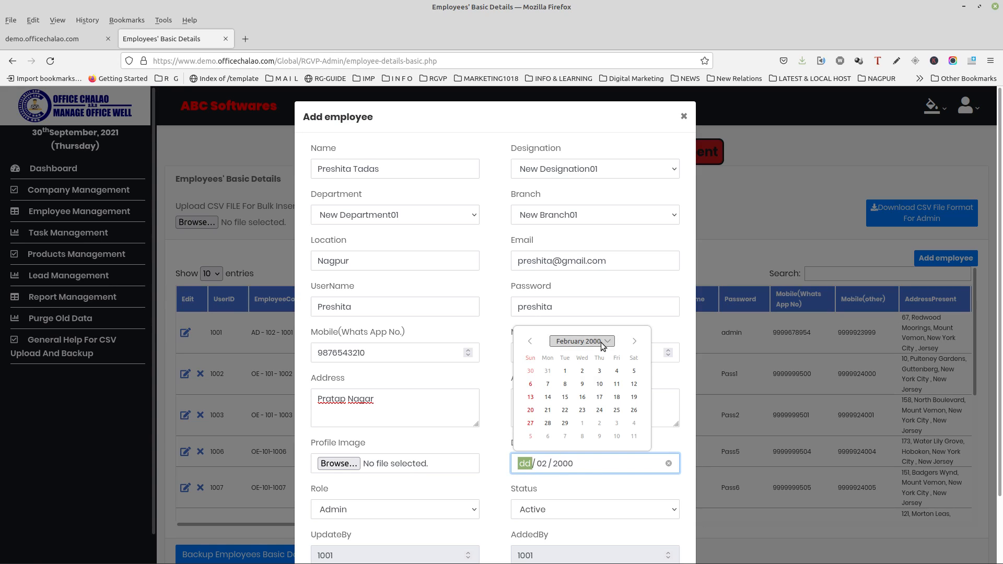
click(600, 398)
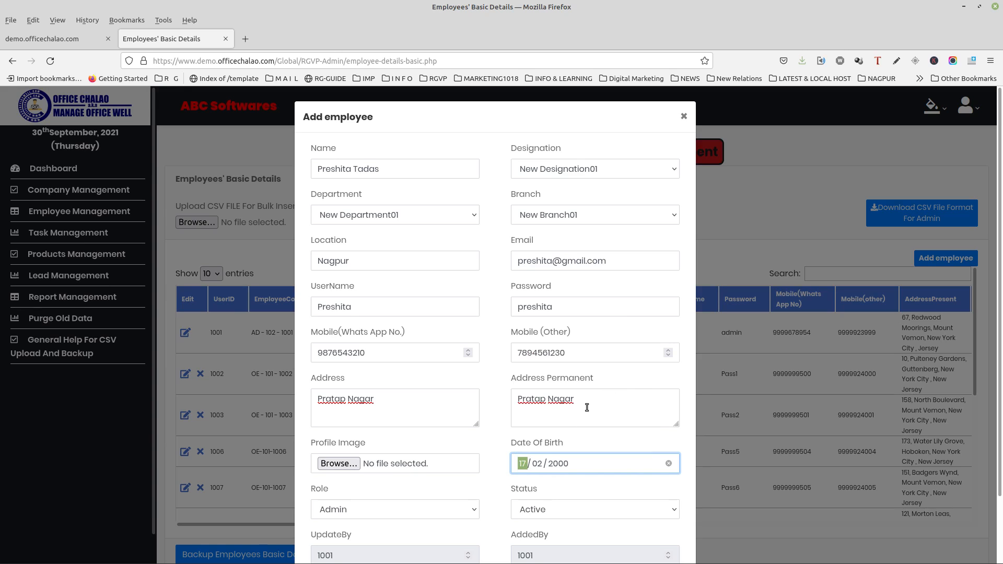
Set the role to Office Plus Marketing Employee.
scroll(491, 441, down, 3)
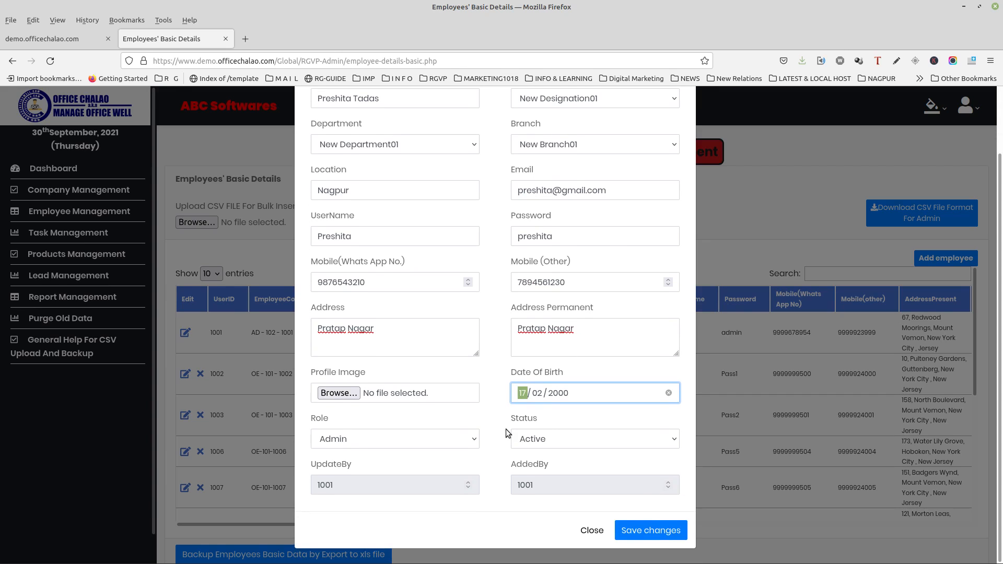
click(434, 439)
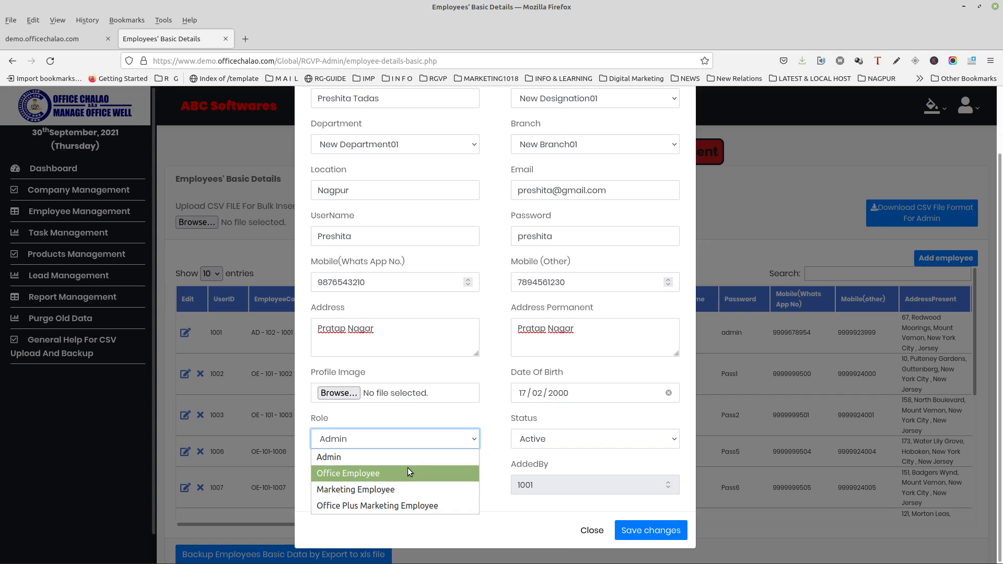
click(387, 503)
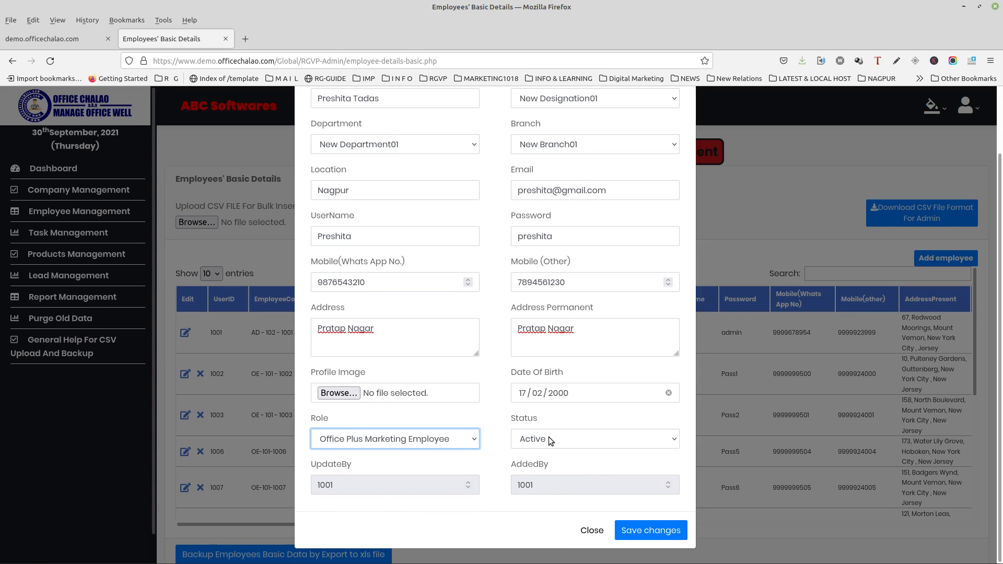
Save the new employee, show all 88 entries and check the new last row.
click(618, 539)
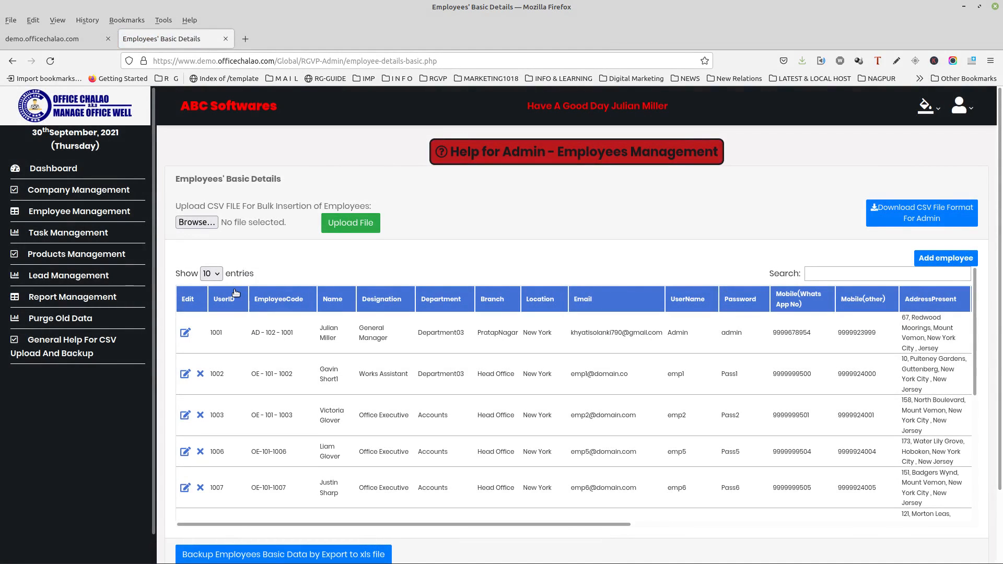
click(211, 274)
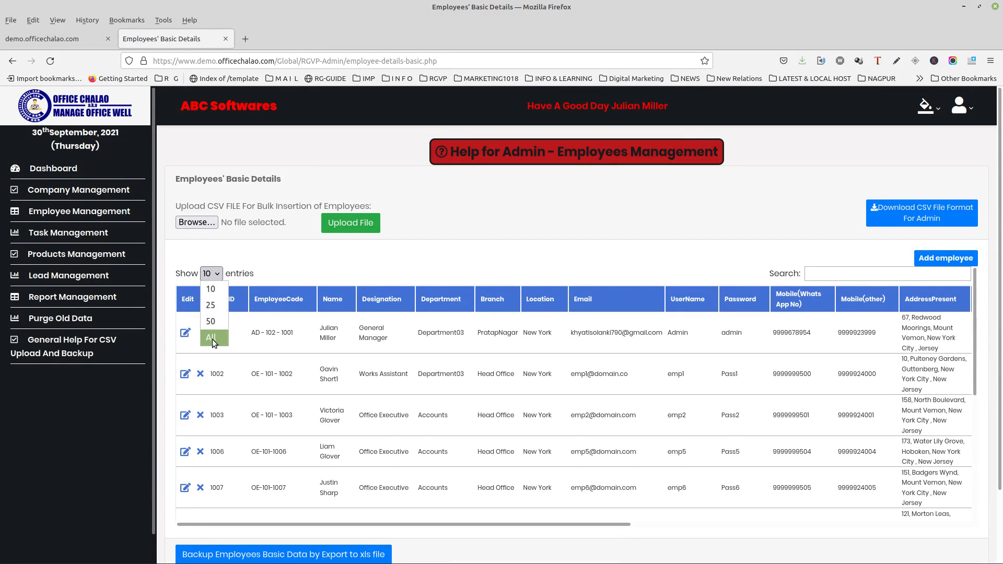
click(219, 319)
scroll(248, 348, down, 5)
scroll(248, 350, down, 20)
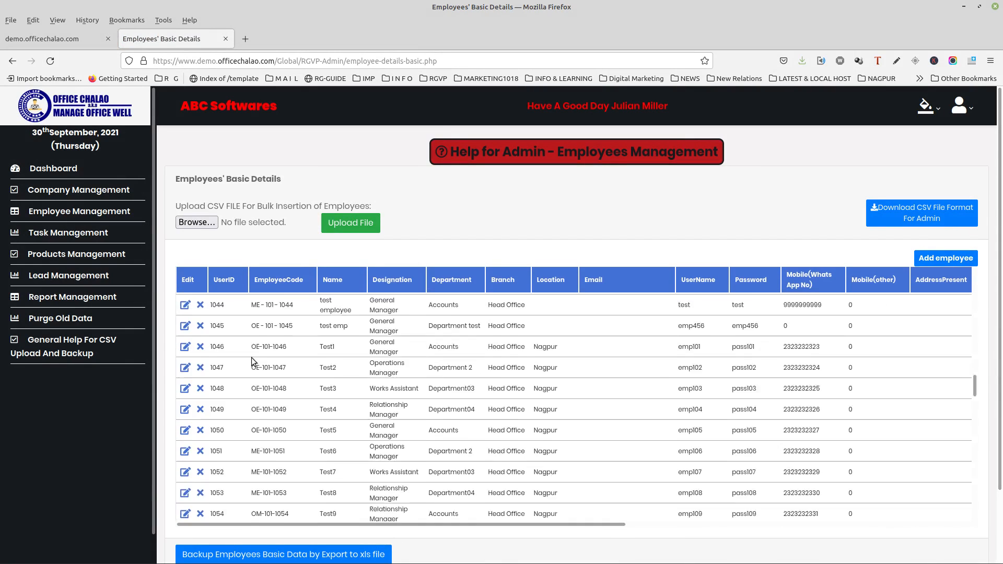
scroll(393, 382, down, 2)
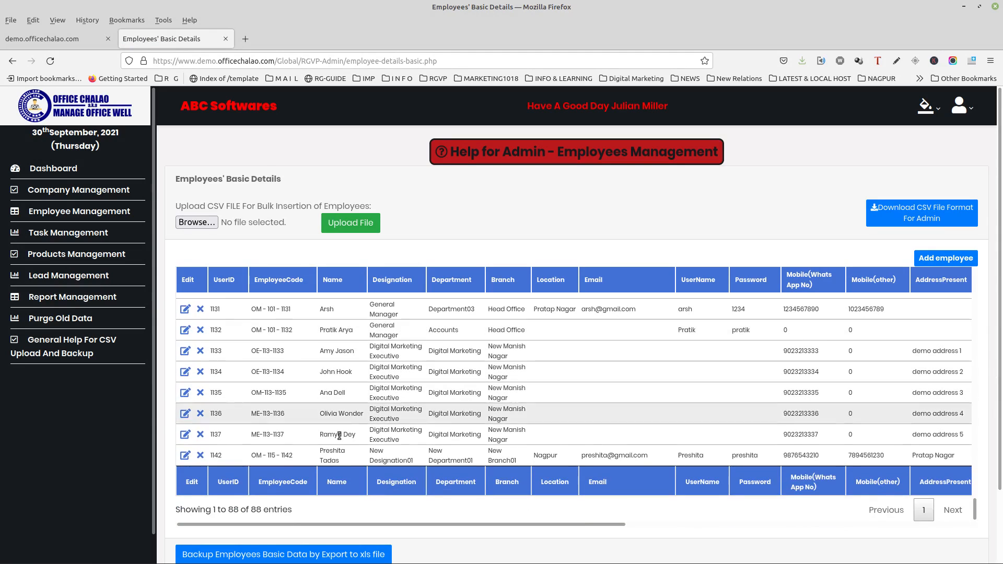
drag(213, 459, 691, 467)
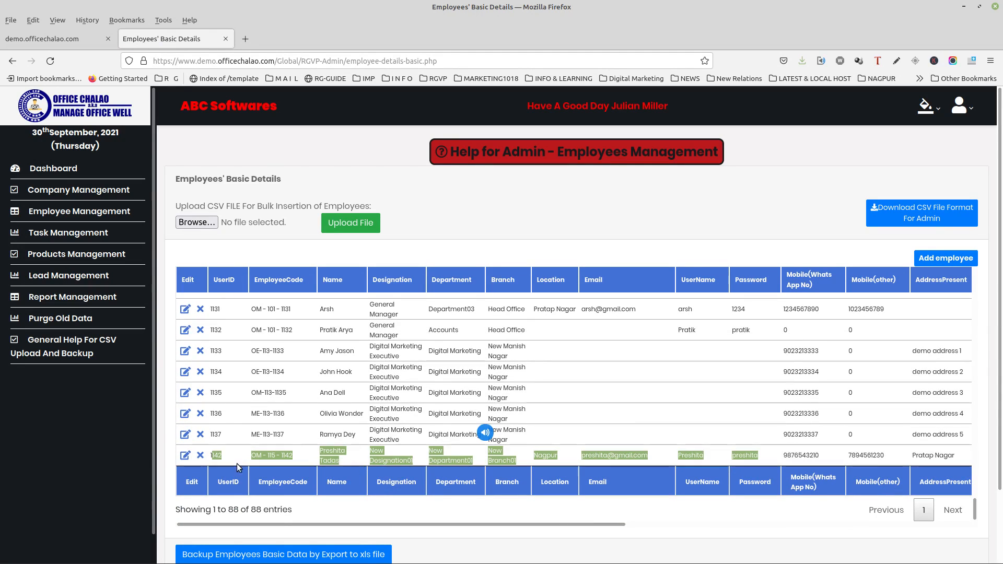
click(222, 460)
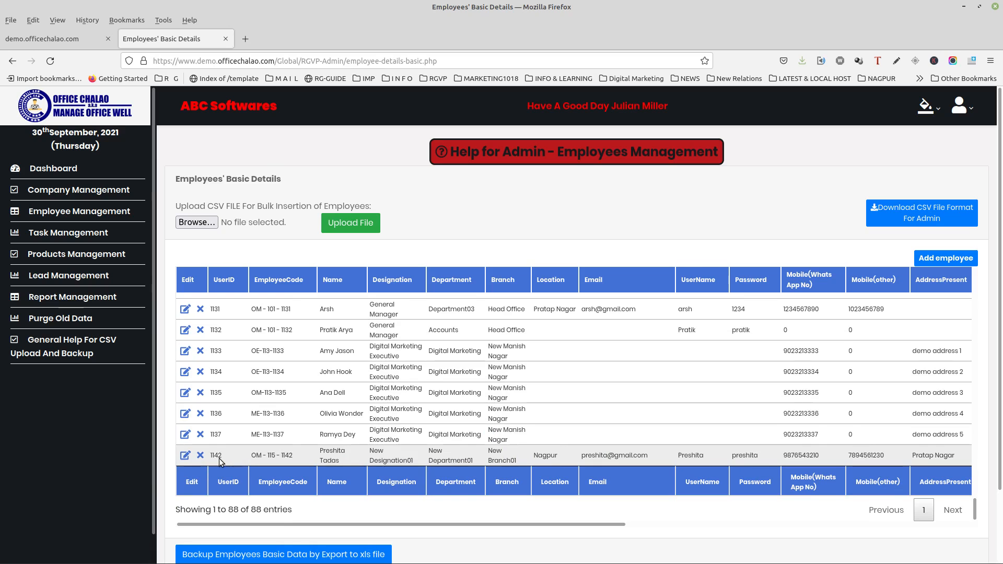
Edit the last employee's other mobile number and save the changes.
click(186, 455)
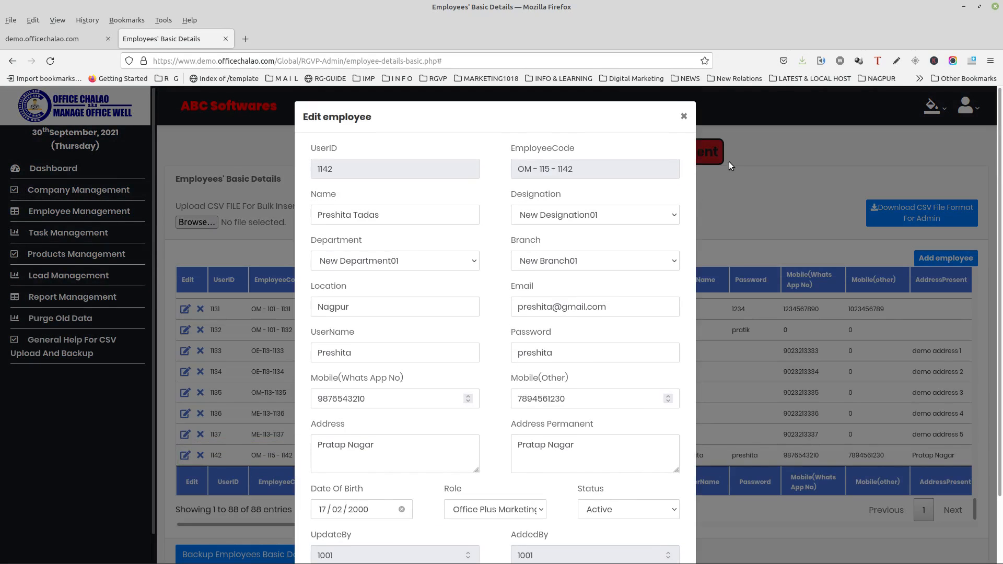
click(584, 401)
key(BackSpace)
key(BackSpace)
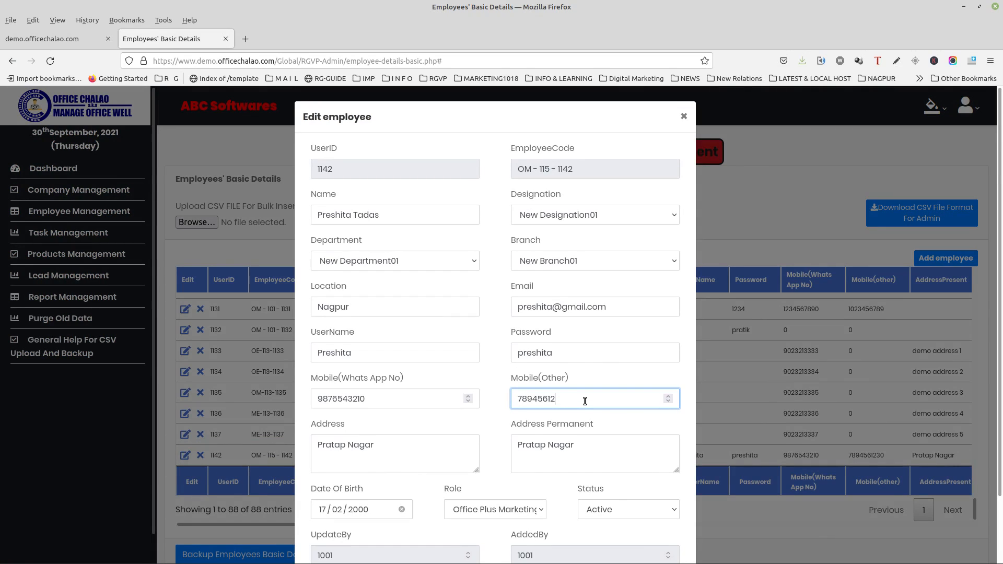
text(03)
key(BackSpace)
text(0)
scroll(487, 386, down, 2)
click(633, 532)
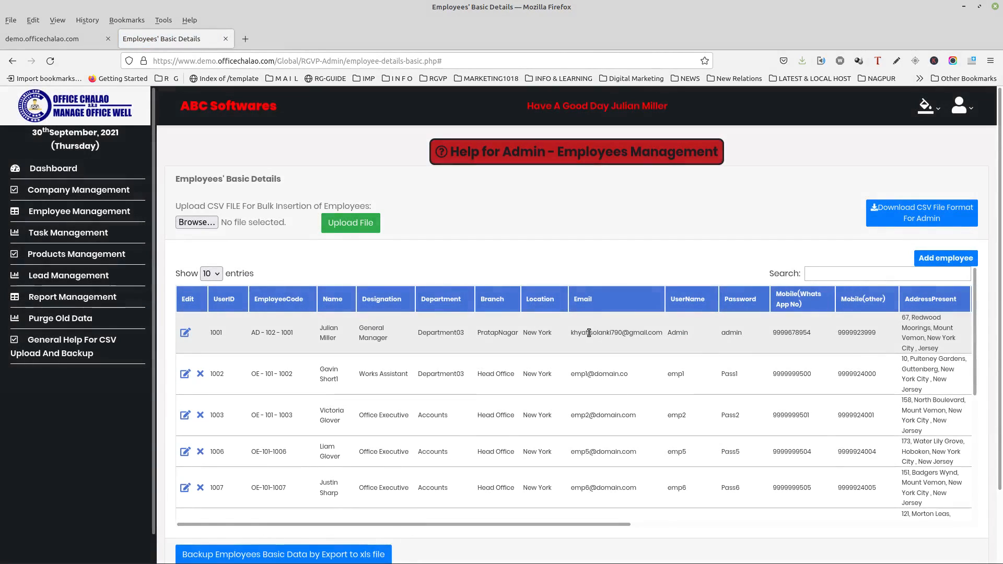
Show all entries, verify the updated mobile number, and delete the edited employee.
click(212, 276)
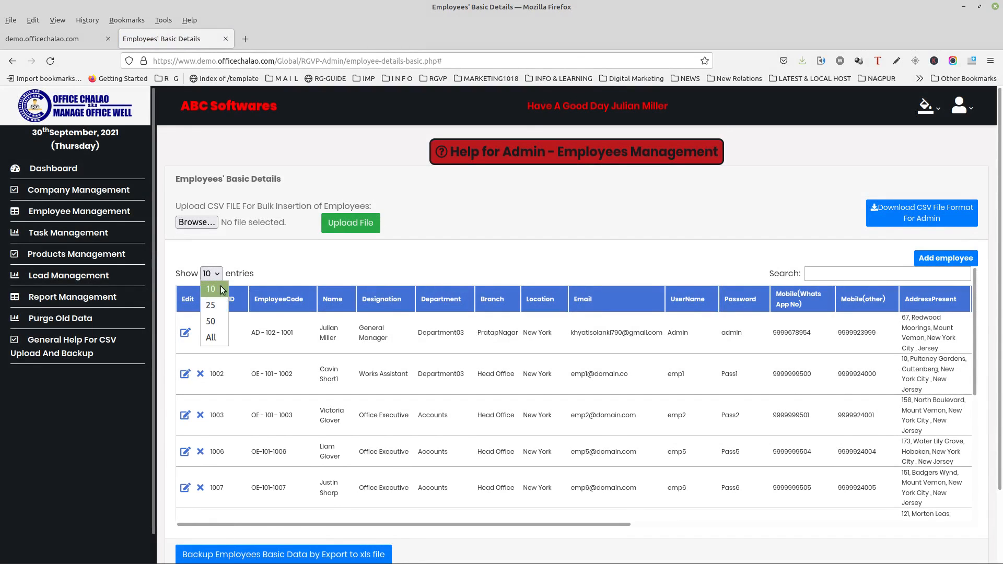
click(217, 342)
scroll(496, 419, down, 15)
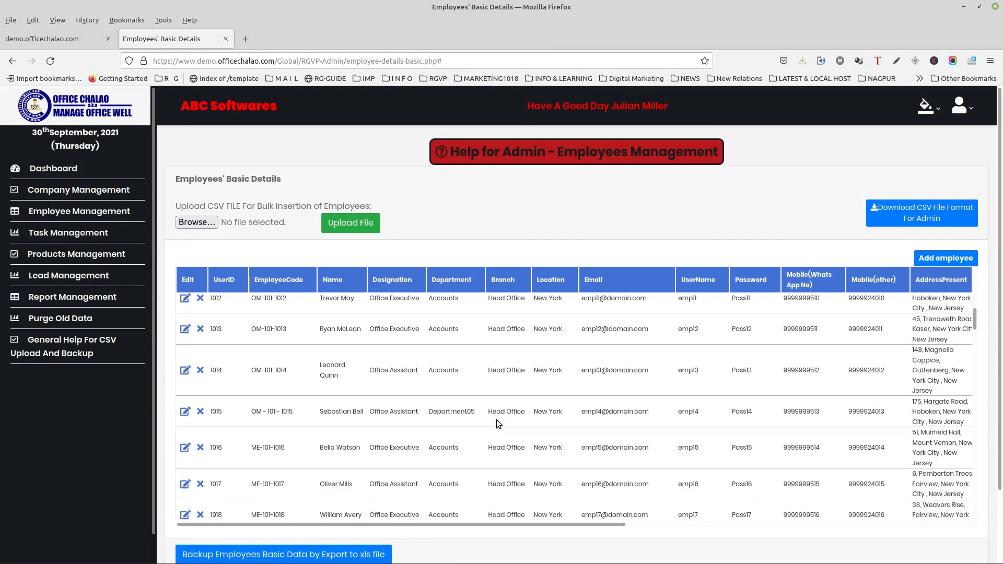
scroll(496, 424, down, 3)
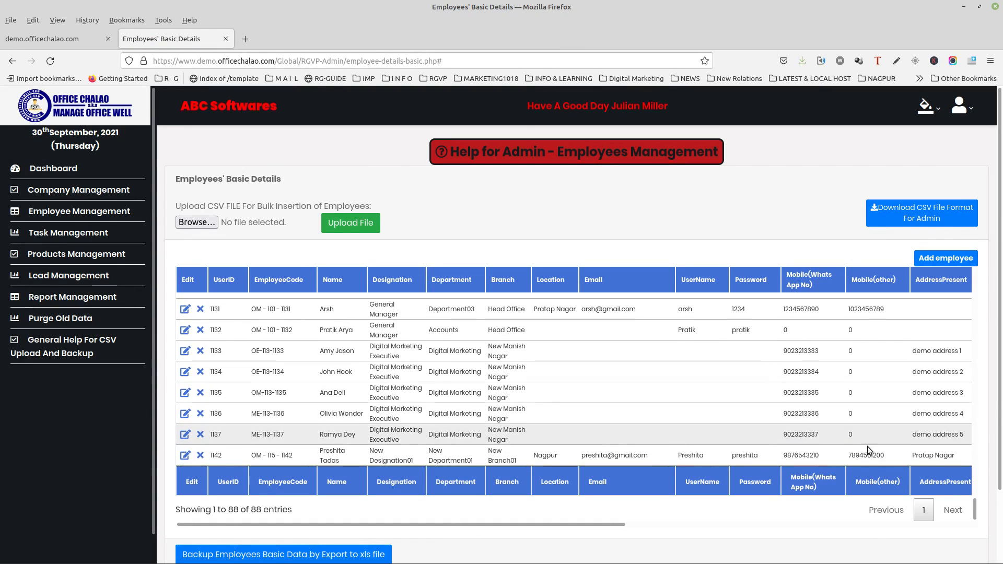
drag(888, 454, 863, 458)
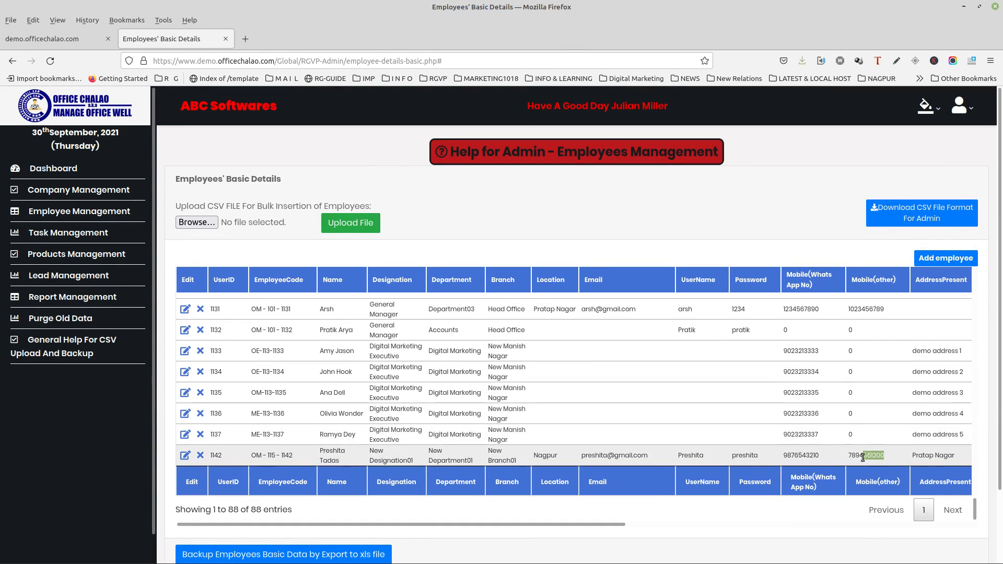
click(200, 456)
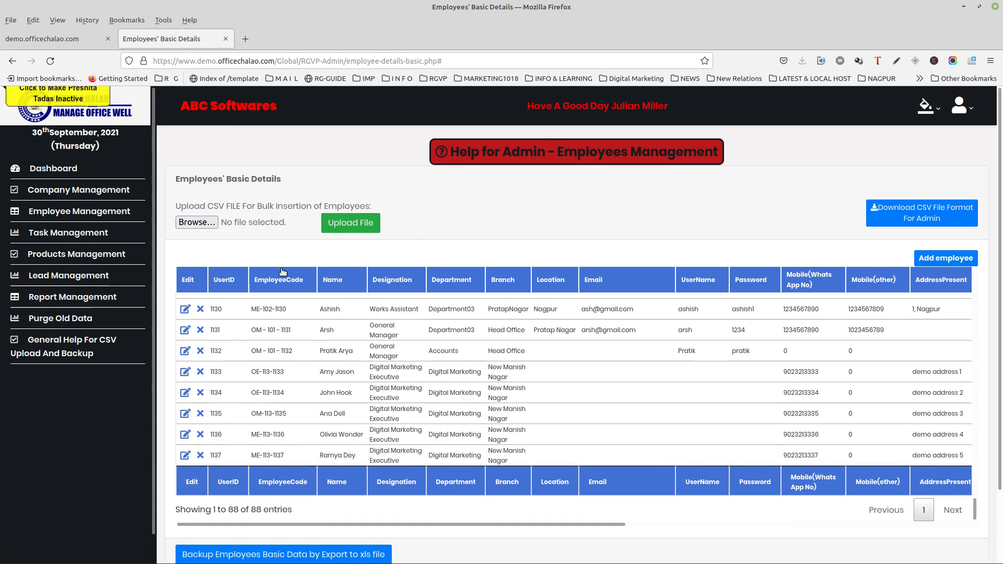
Reload the page and list all employees on one page again.
click(51, 61)
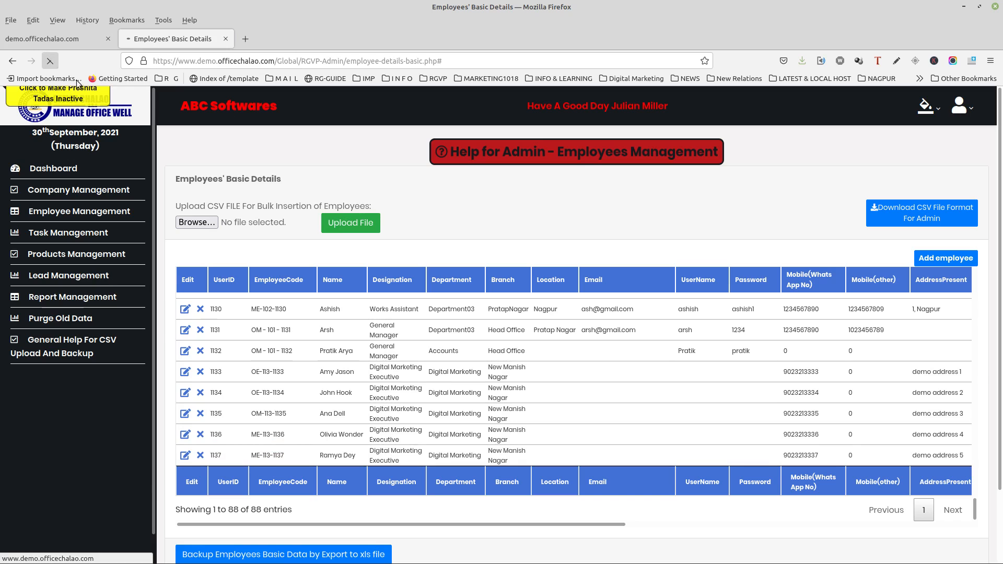
scroll(456, 437, down, 5)
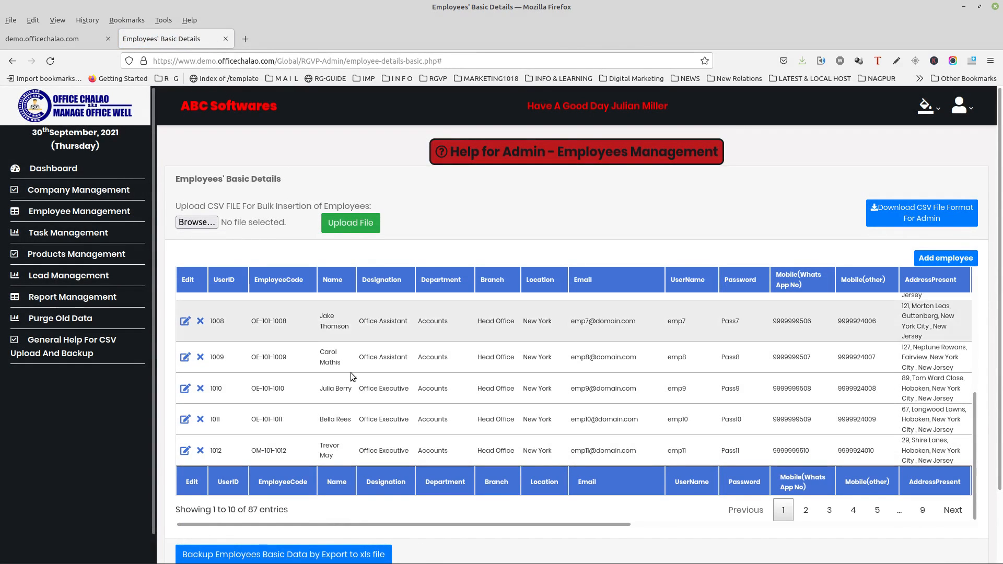
scroll(350, 372, up, 5)
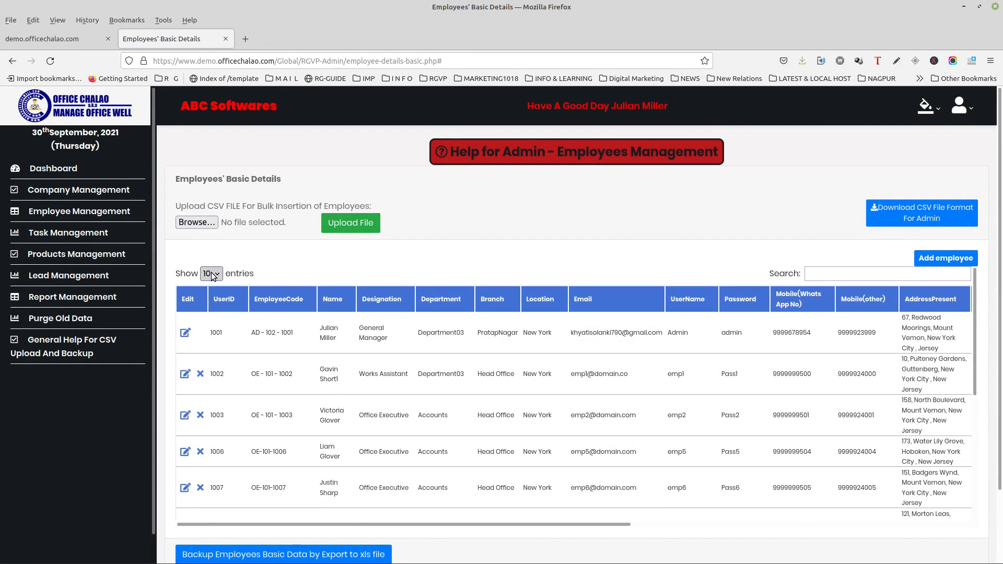
click(212, 274)
click(201, 336)
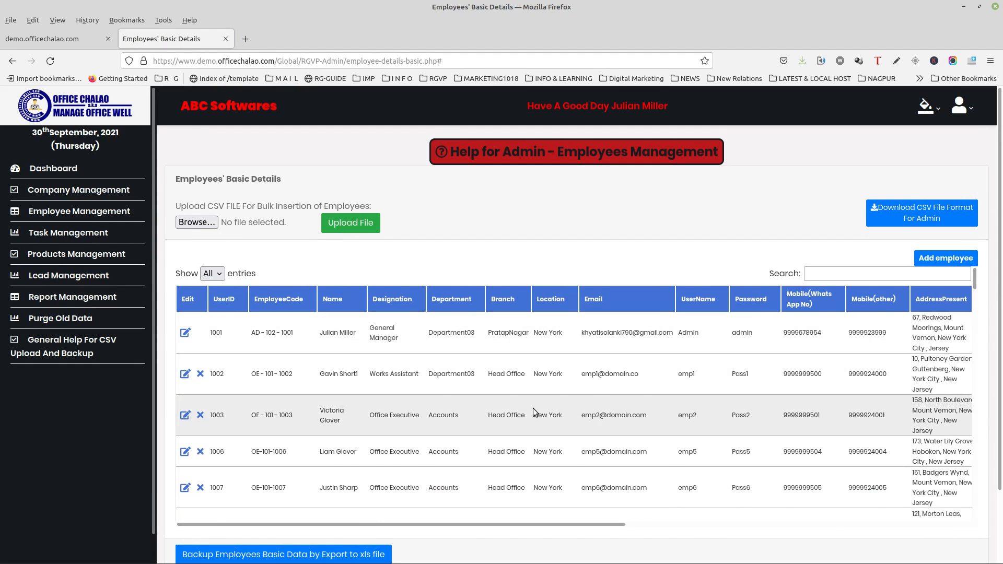
scroll(533, 408, down, 10)
scroll(533, 409, down, 20)
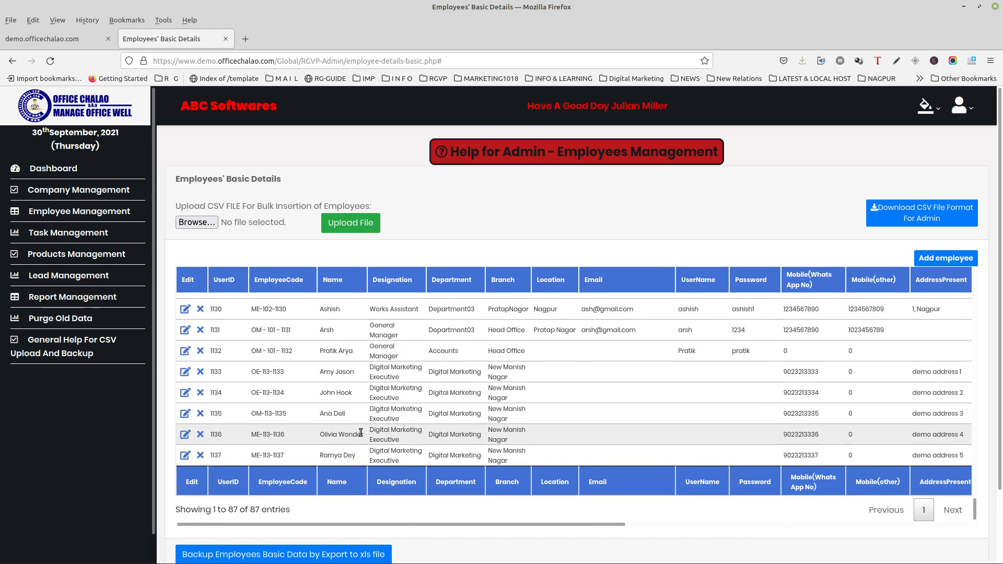
scroll(360, 433, up, 6)
scroll(358, 434, up, 5)
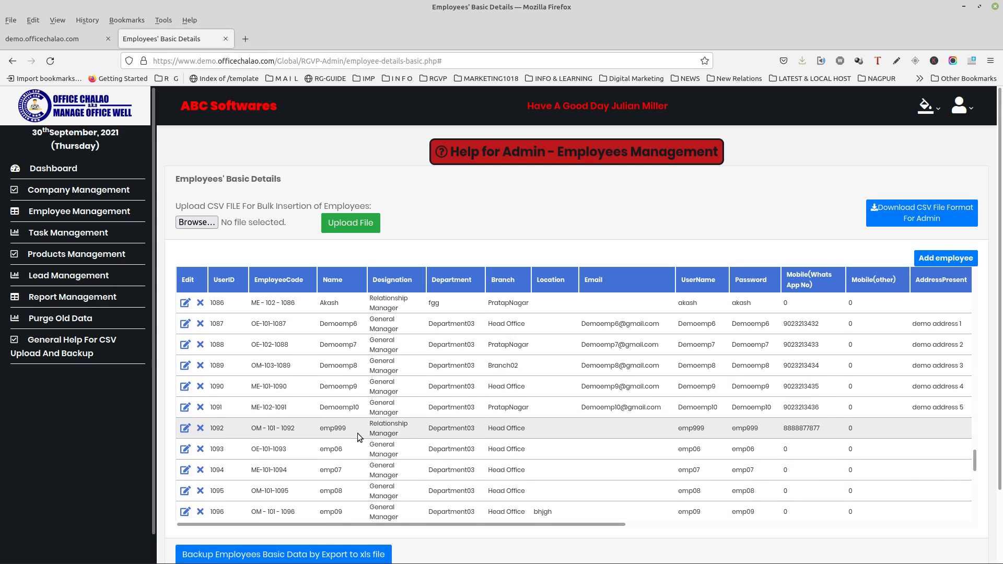
scroll(357, 434, down, 10)
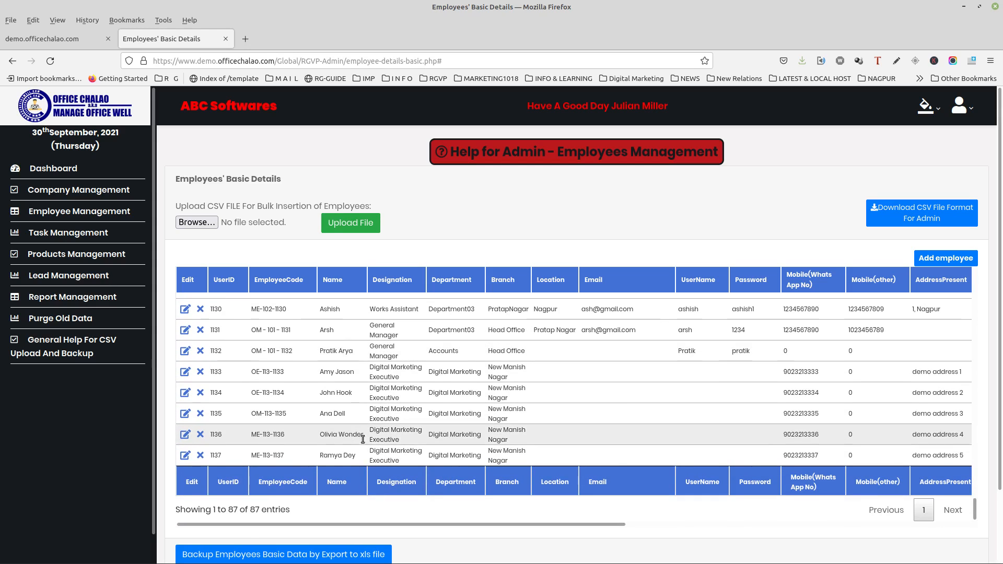
scroll(390, 462, up, 15)
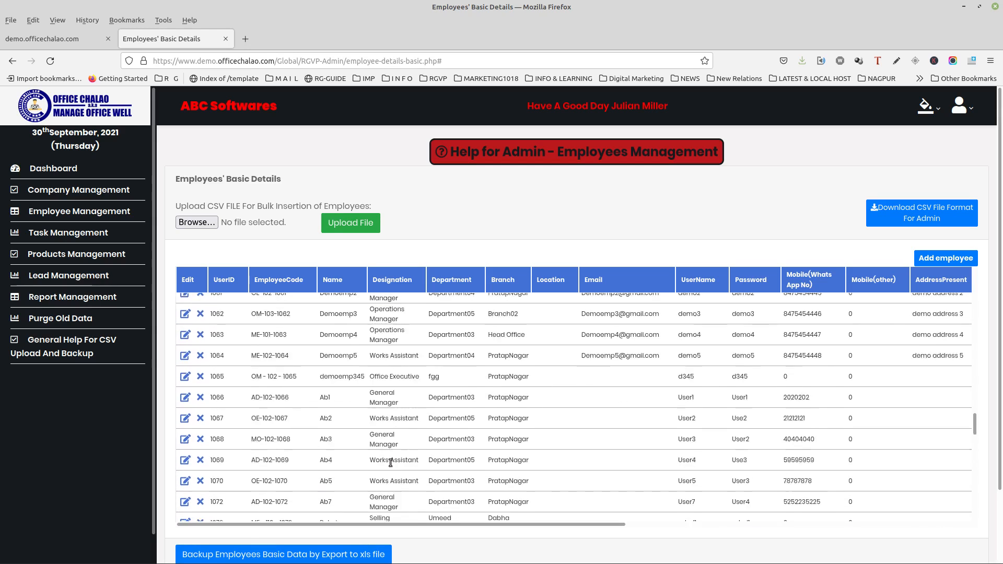
scroll(390, 462, up, 10)
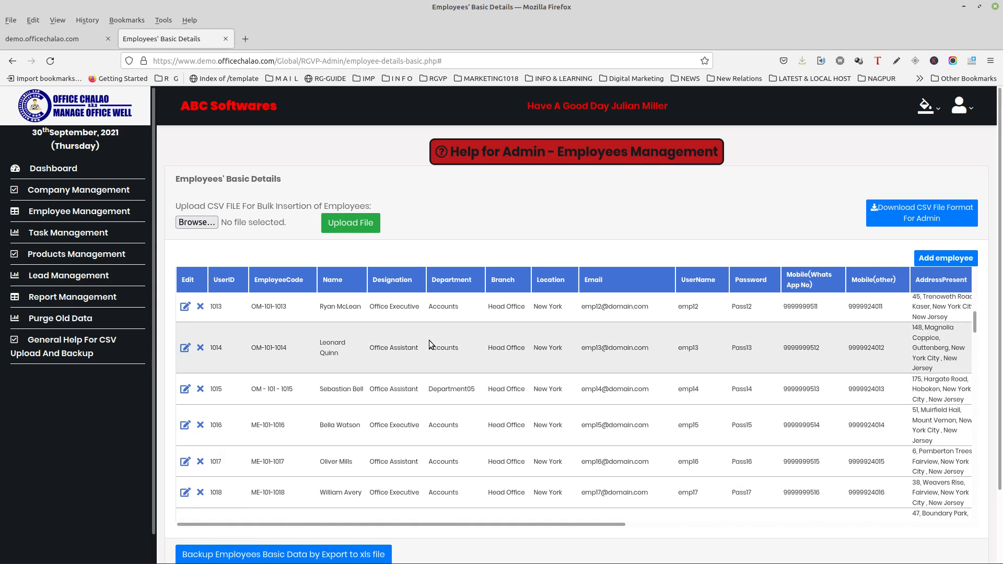
scroll(430, 338, up, 5)
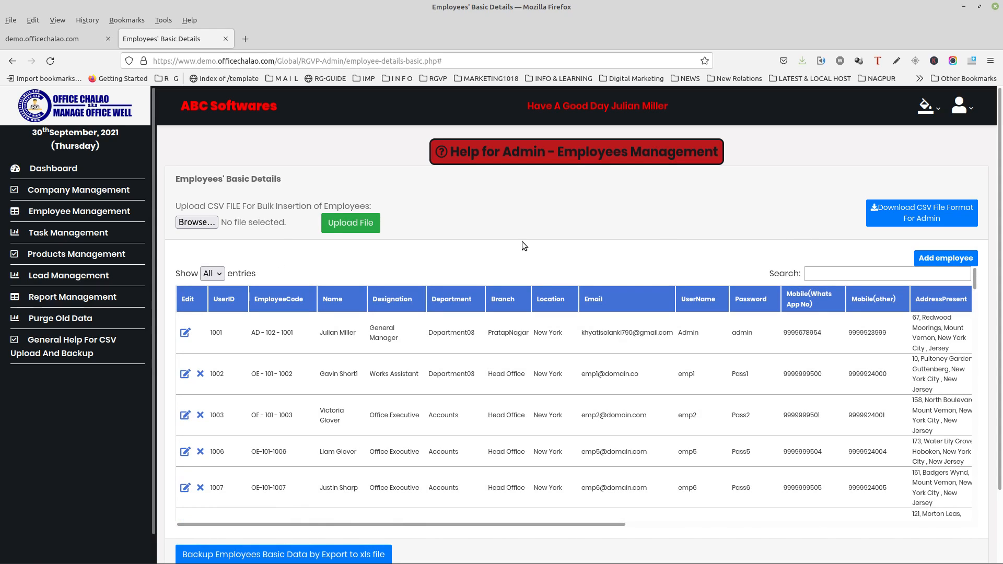
Download the admin bulk-upload CSV template and open it in LibreOffice Calc.
click(899, 219)
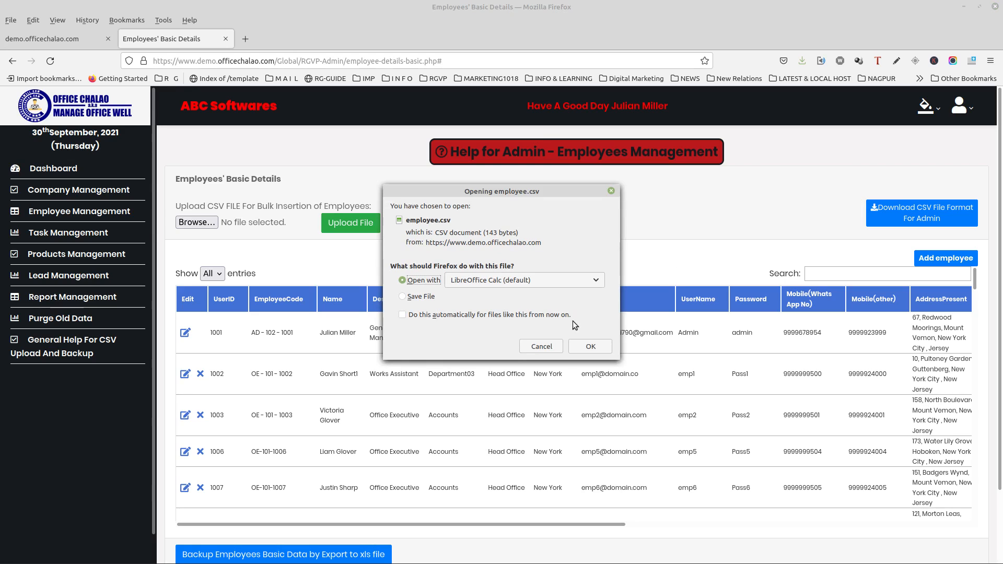
click(586, 345)
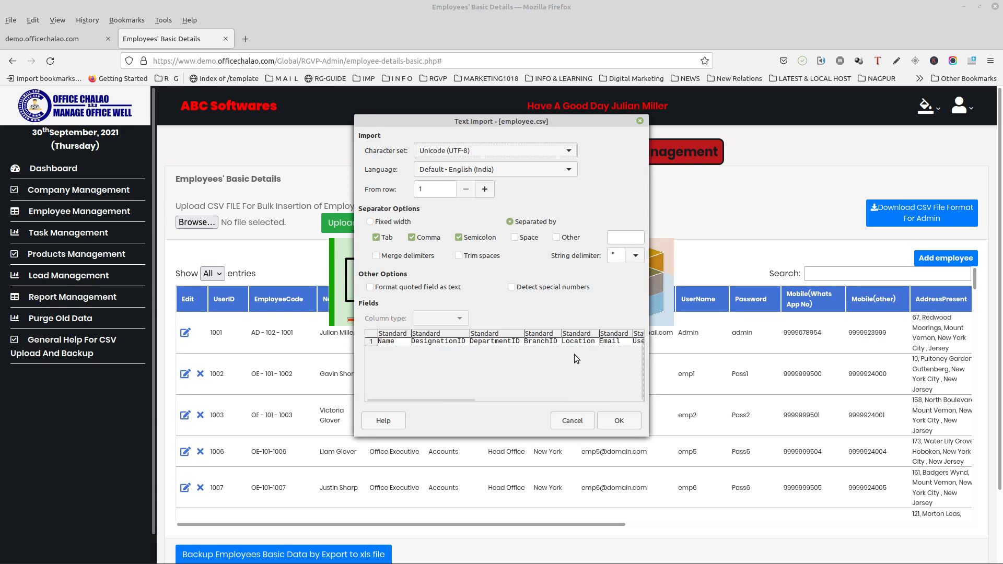
click(617, 421)
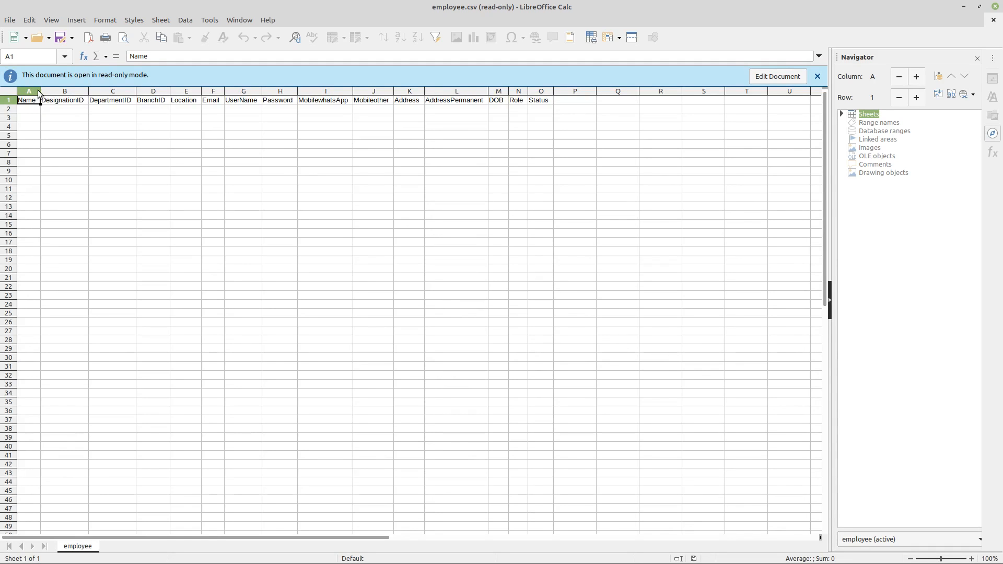
Widen the template's Name column, then close LibreOffice Calc.
drag(39, 93, 80, 93)
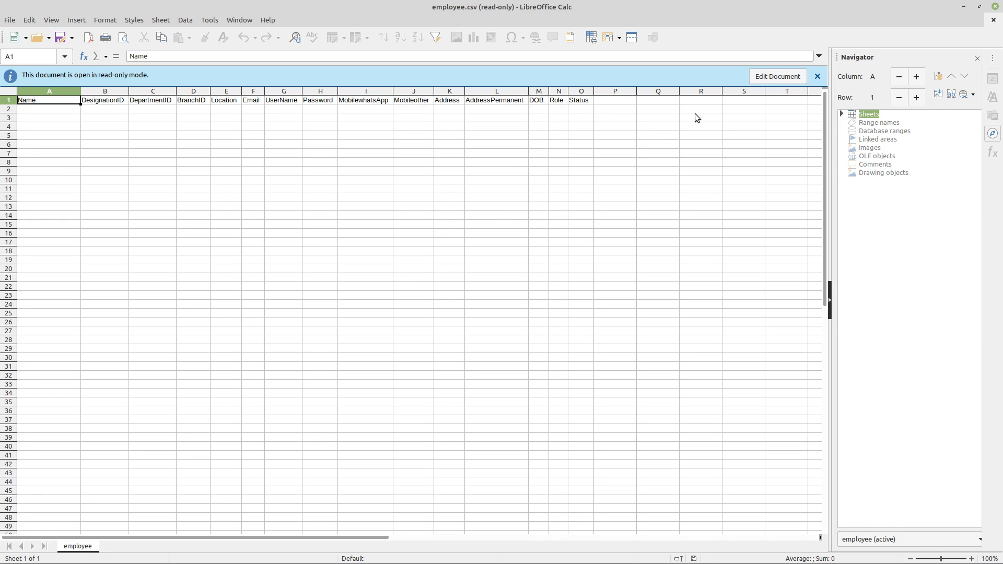
click(995, 7)
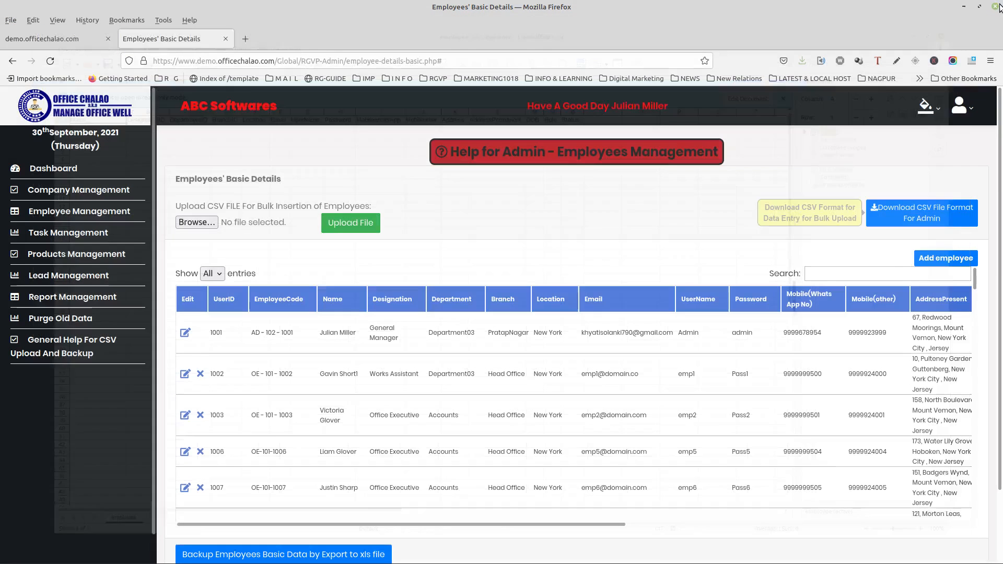
Download employee.csv again and save it to the computer.
click(910, 213)
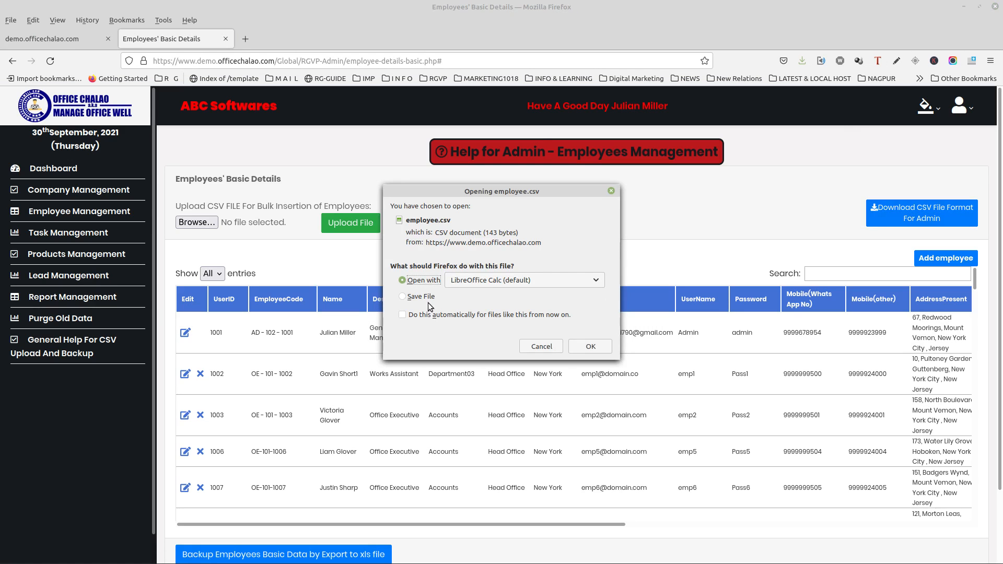
click(431, 295)
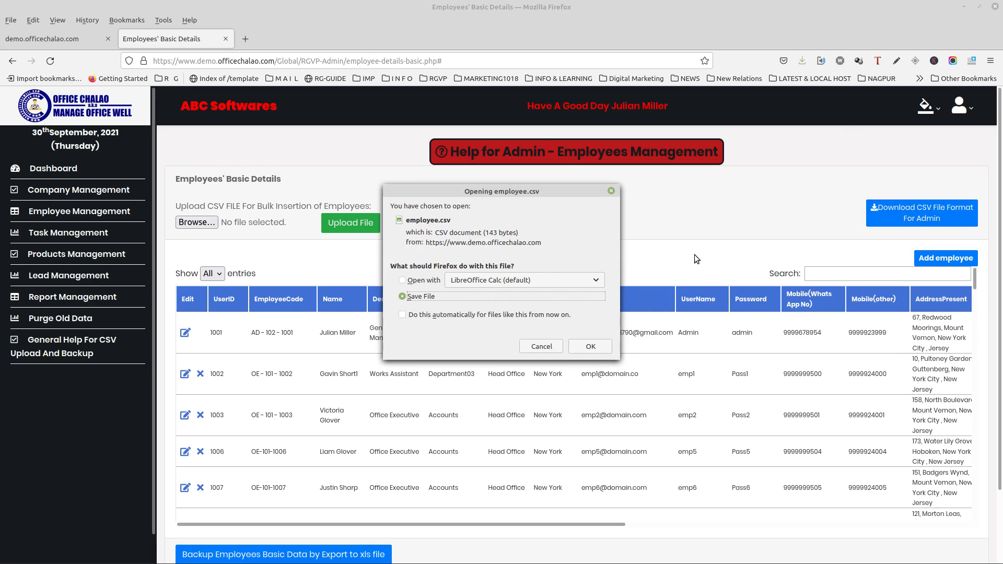
click(611, 191)
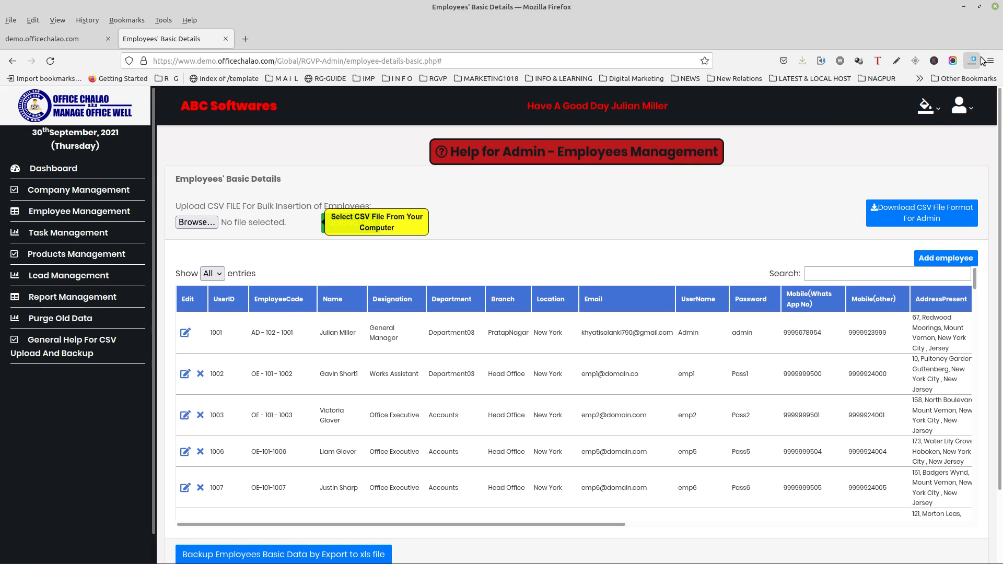
click(964, 6)
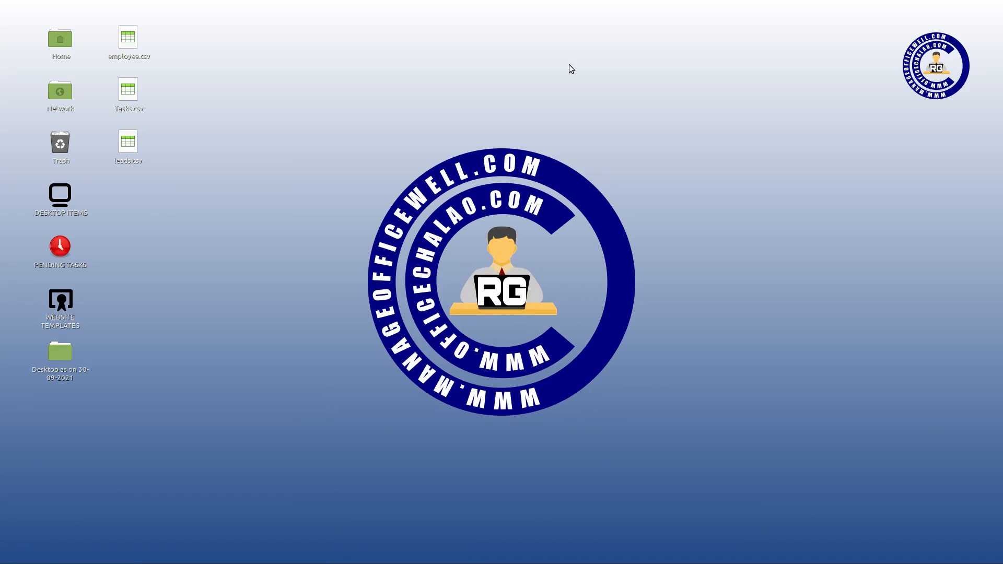
click(140, 41)
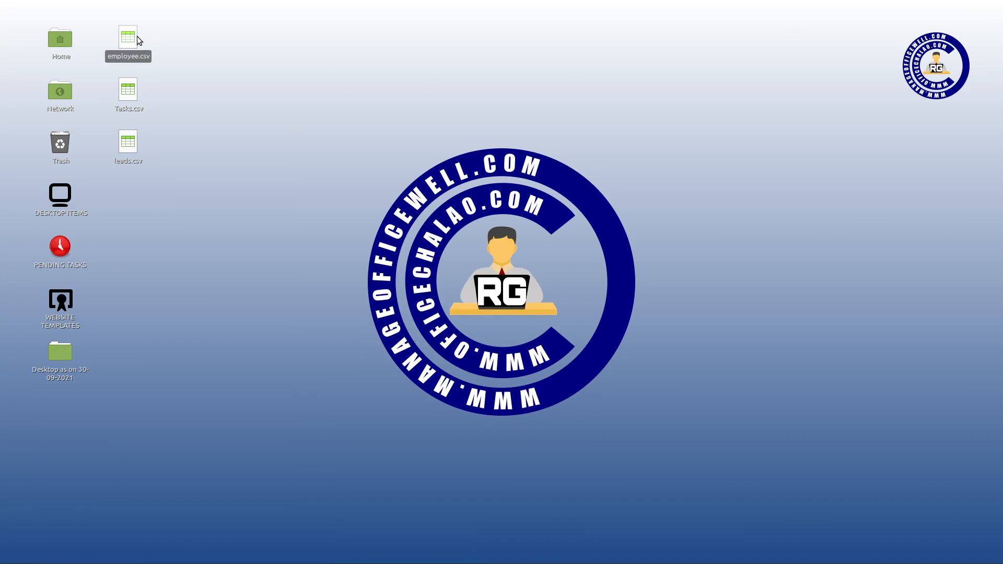
double_click(126, 39)
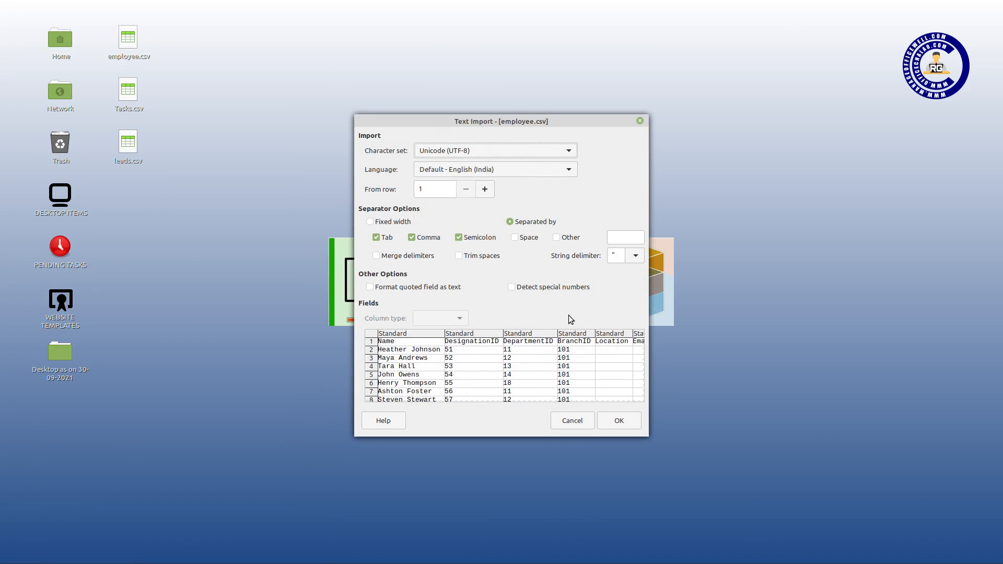
click(632, 417)
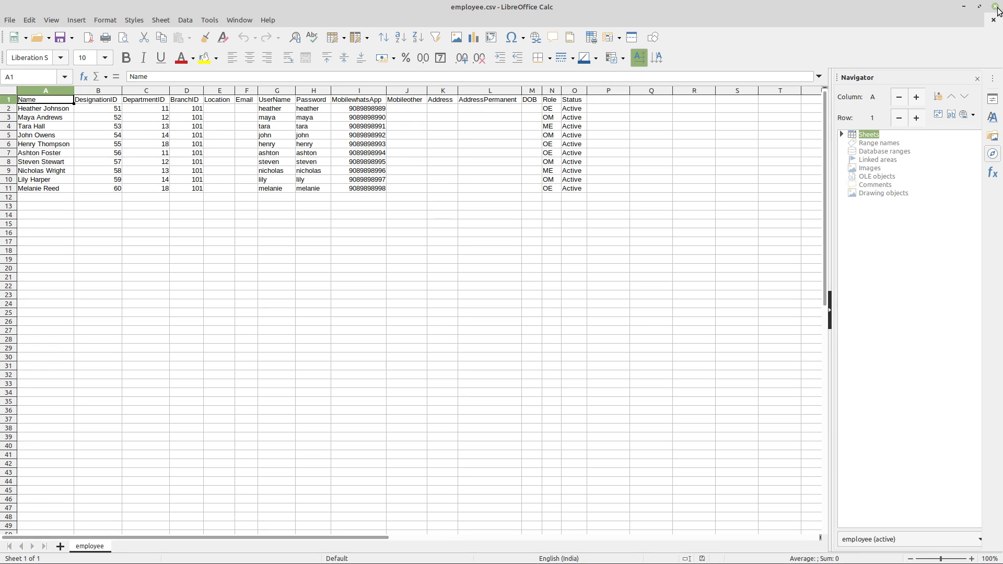
click(996, 7)
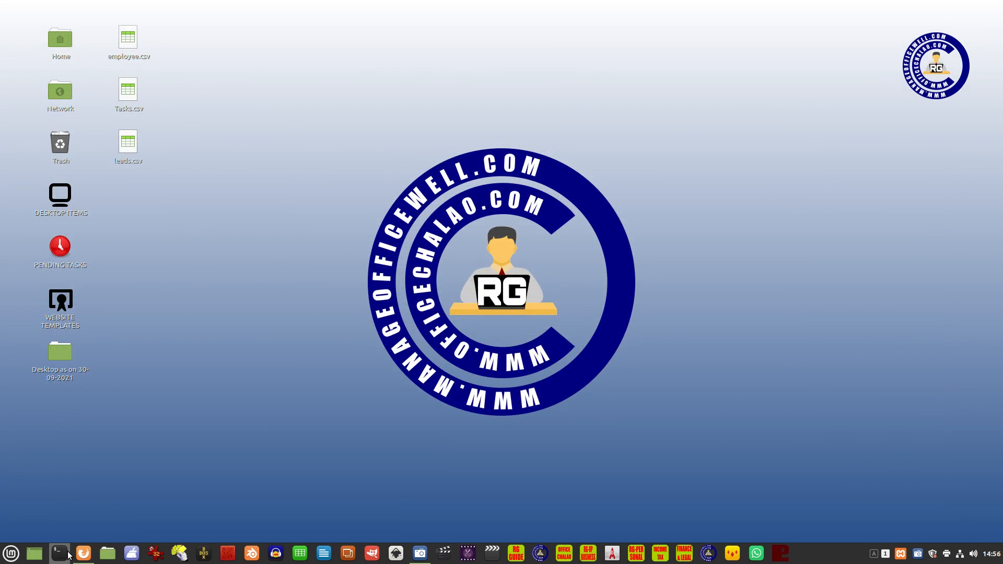
Upload employee.csv from the Desktop through the bulk employee CSV upload.
mouse_move(87, 556)
click(86, 519)
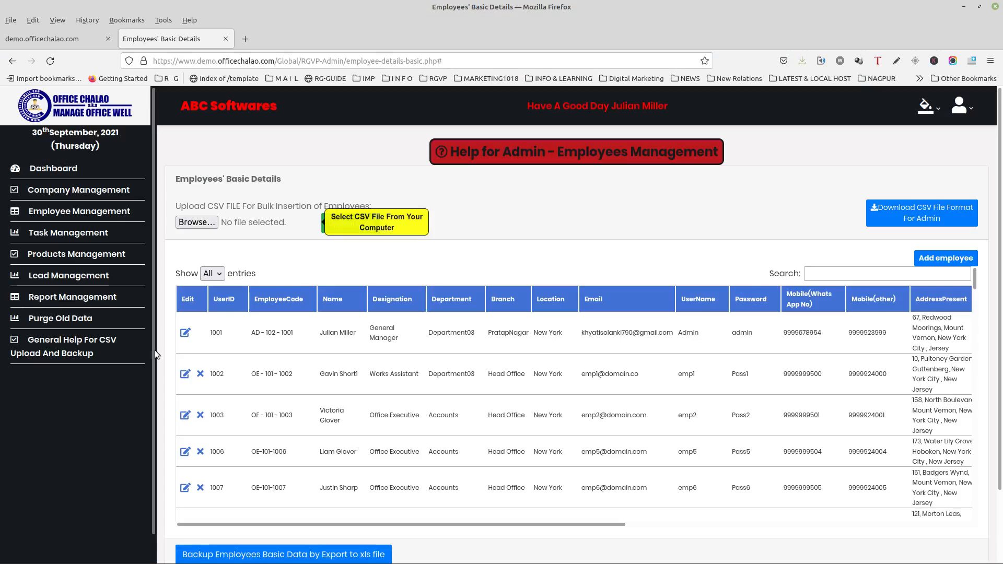
click(199, 223)
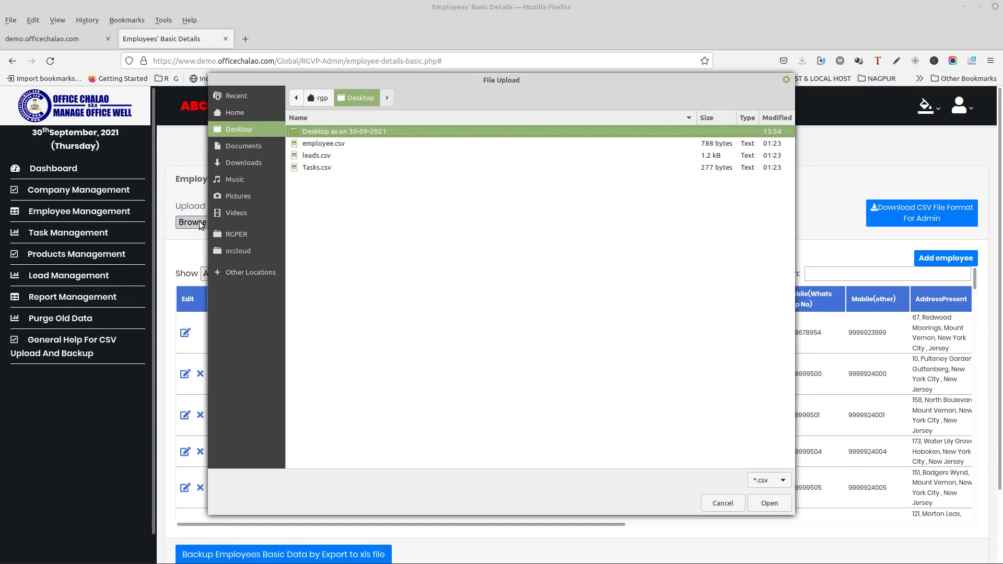
click(308, 141)
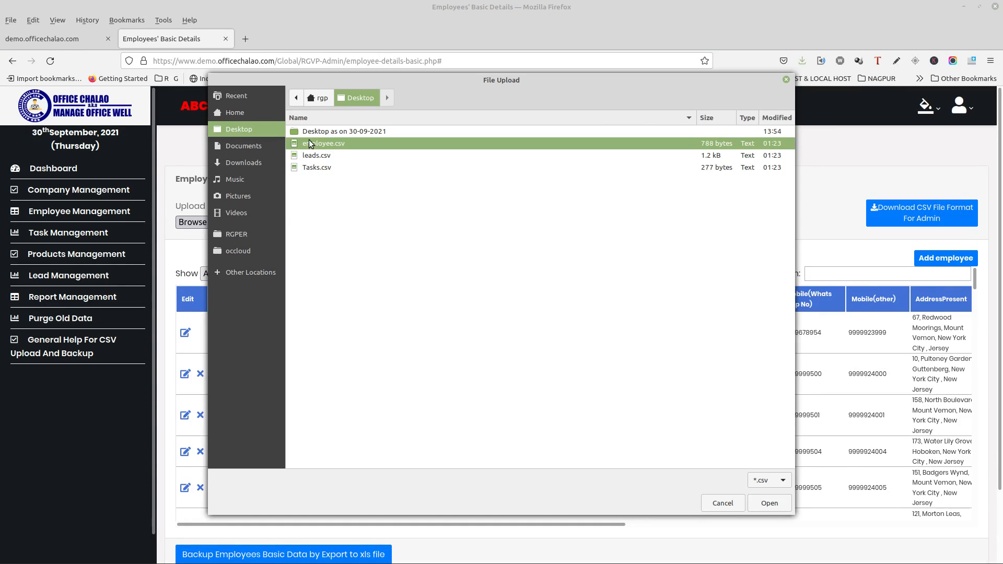
click(773, 509)
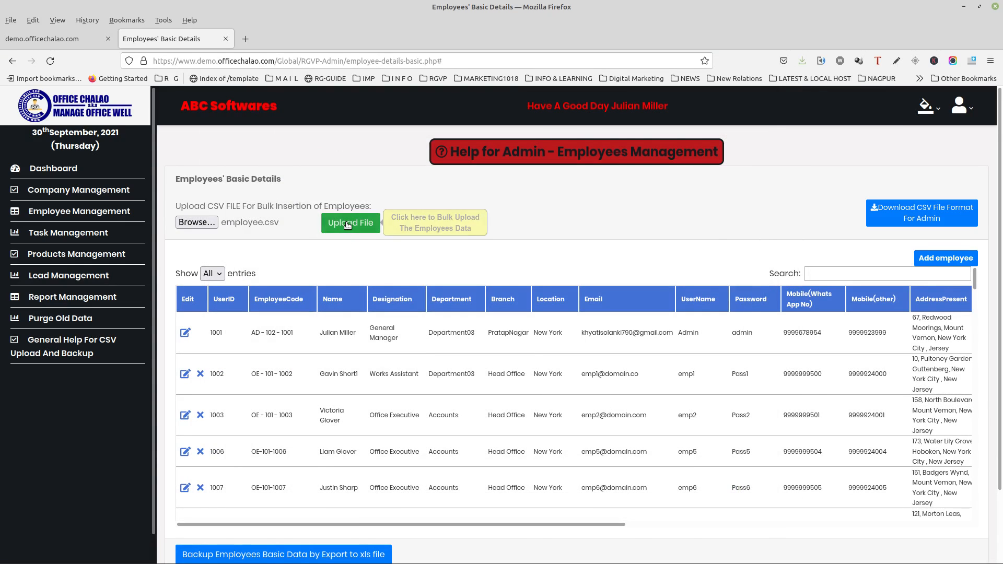
click(342, 230)
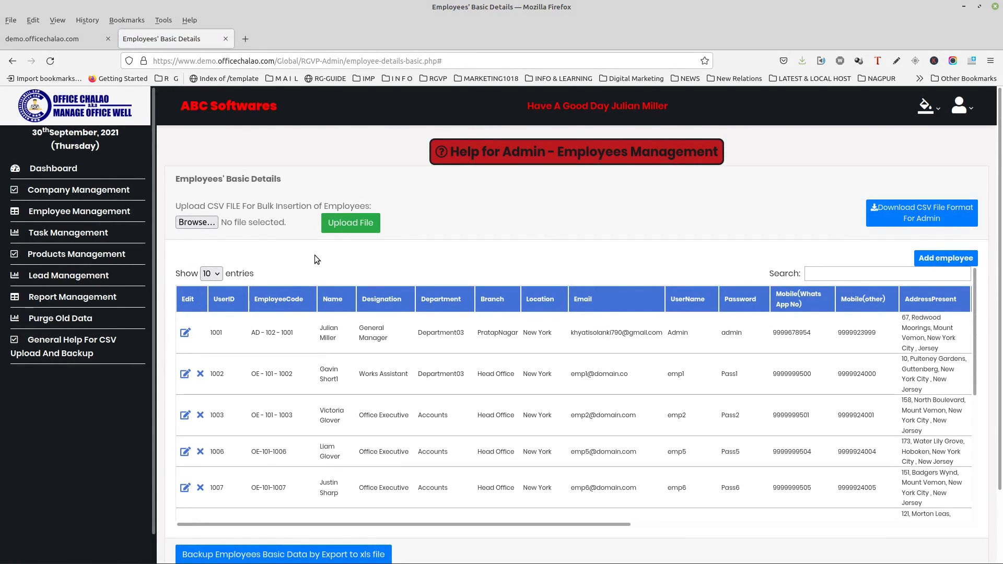
Show all 97 entries and highlight the uploaded rows, UserIDs 1143 to 1152.
click(215, 275)
click(220, 337)
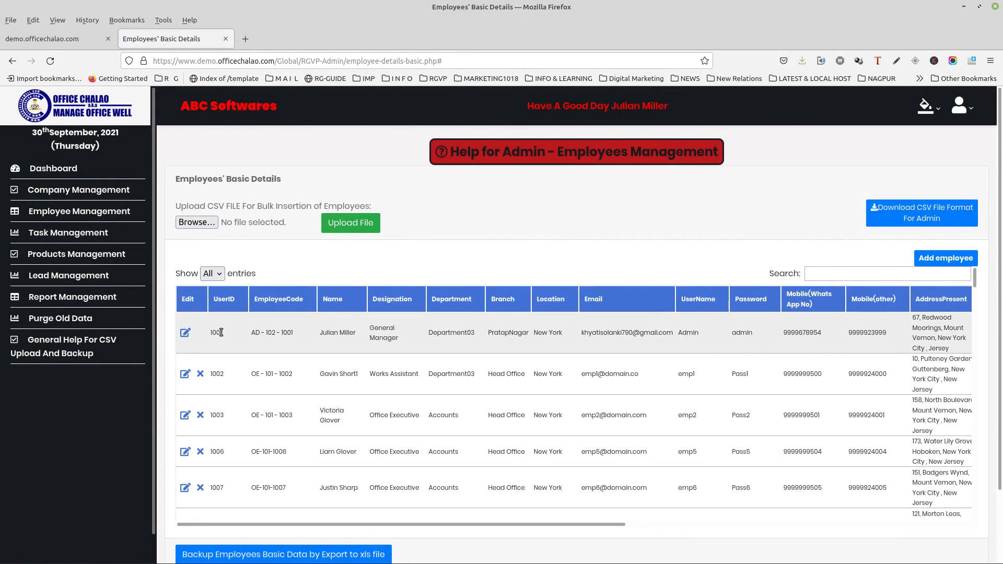
scroll(222, 332, down, 20)
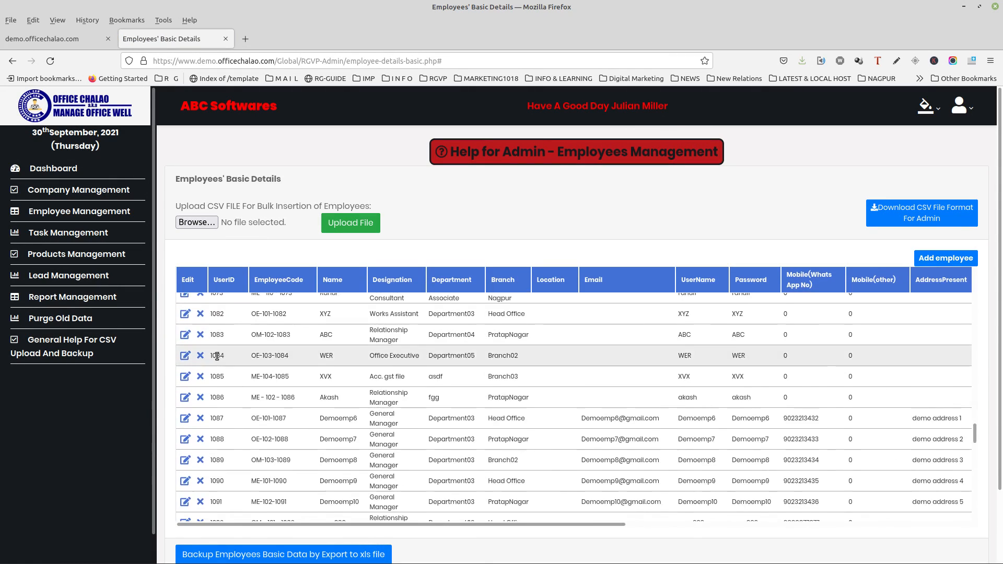
scroll(216, 380, down, 2)
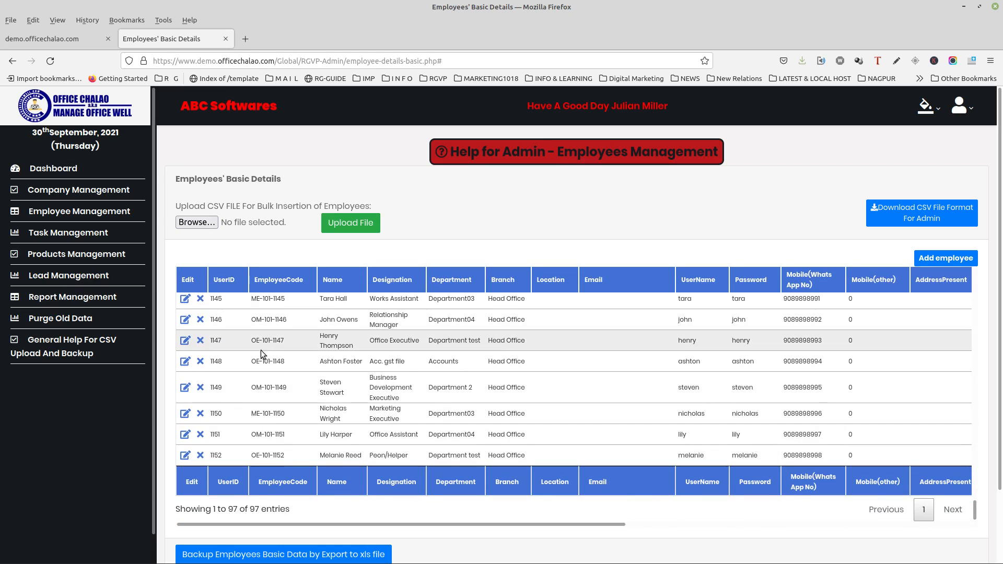
scroll(252, 439, up, 3)
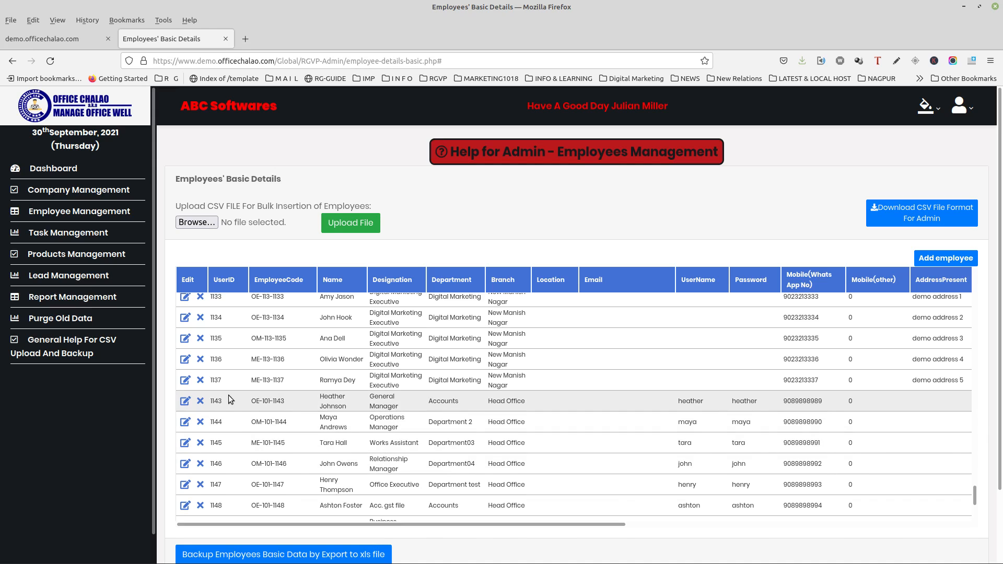
drag(230, 399, 340, 444)
Clear the highlight and scroll the employee table back to the top.
scroll(244, 436, down, 5)
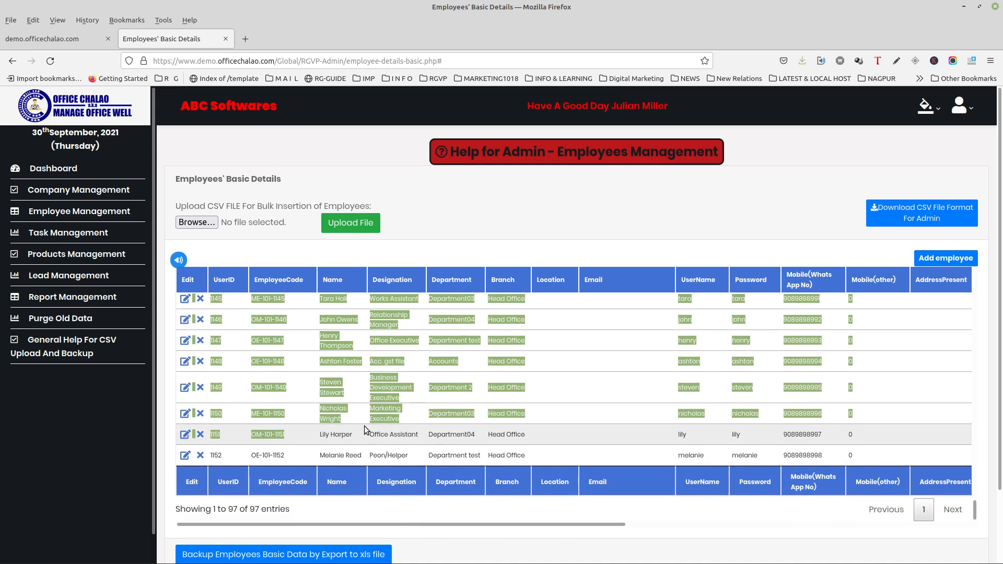
scroll(365, 426, up, 3)
scroll(365, 427, down, 5)
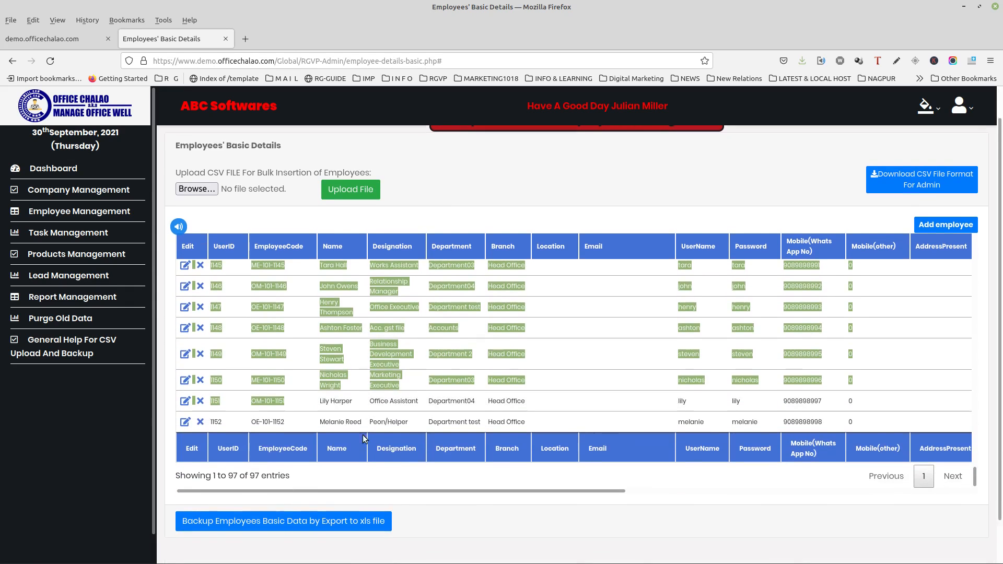
click(519, 500)
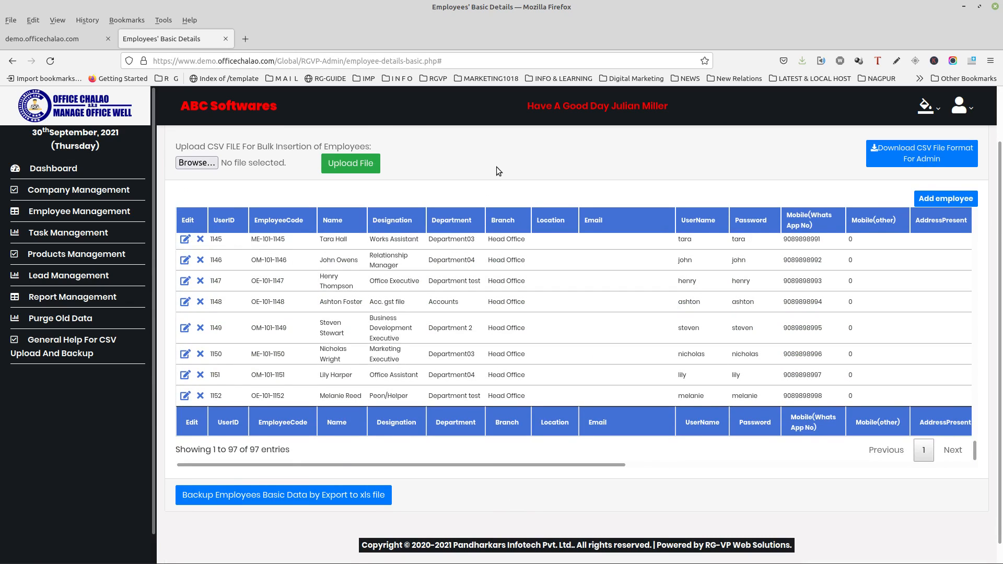
scroll(701, 465, up, 2)
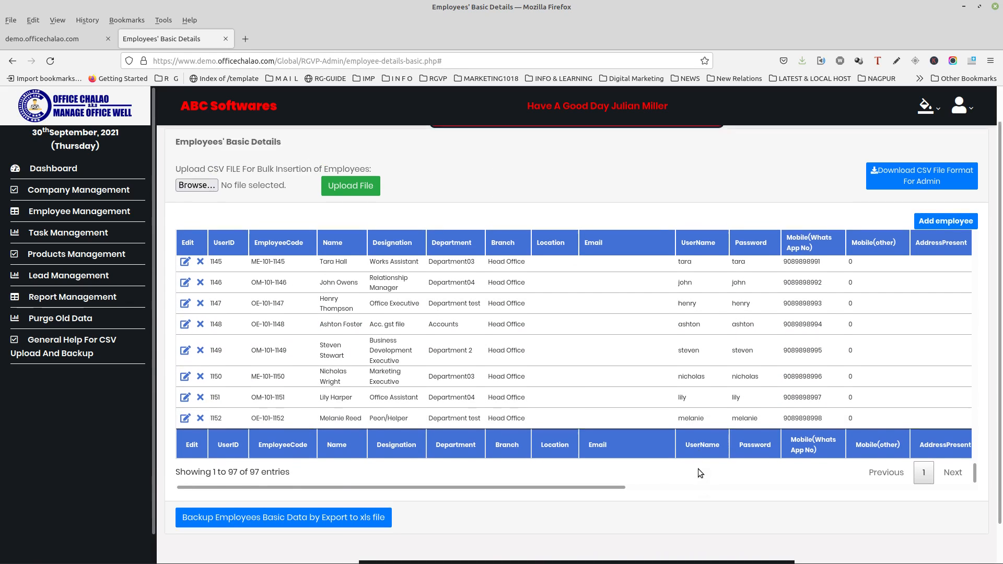
scroll(425, 495, down, 3)
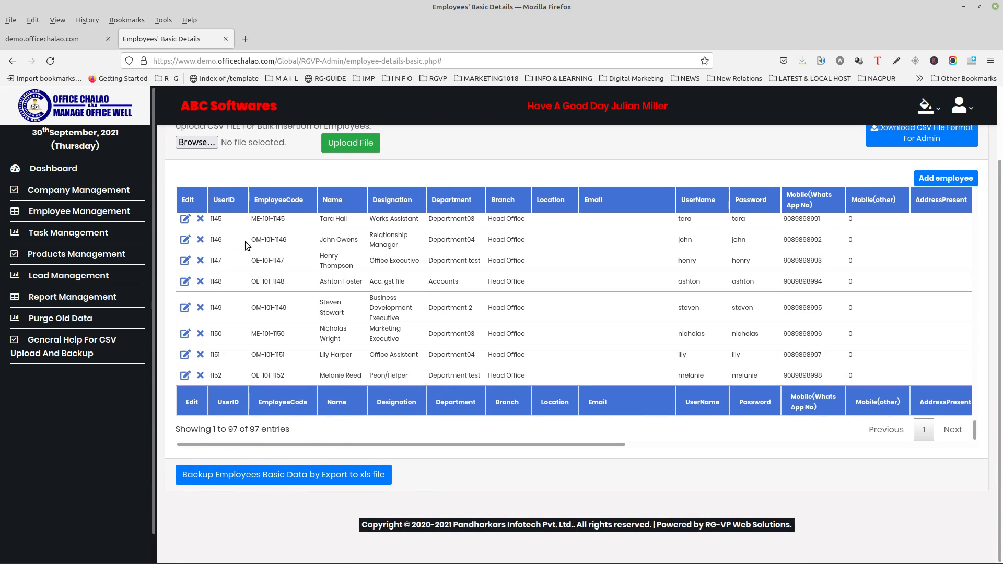
scroll(478, 190, up, 5)
scroll(420, 177, up, 3)
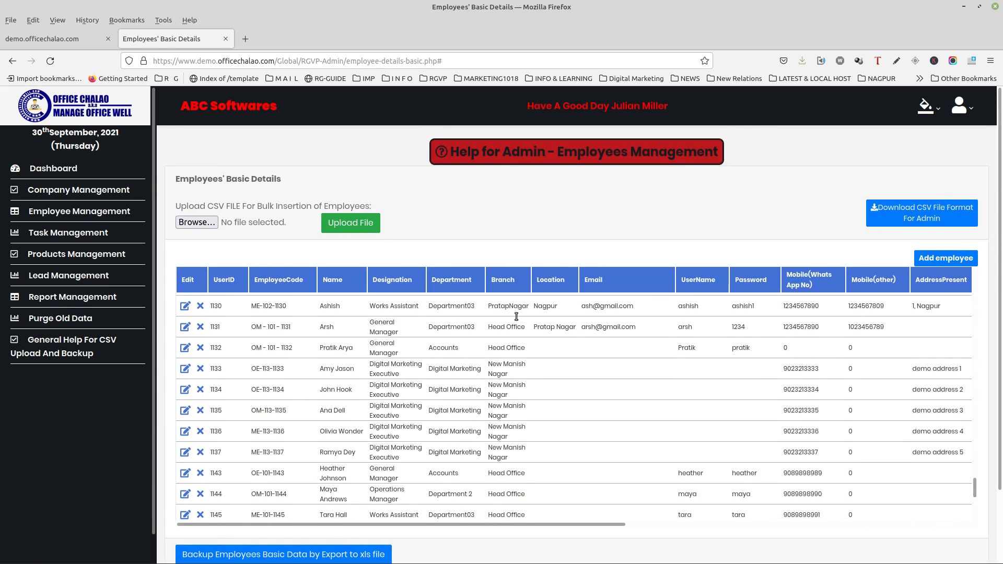
scroll(516, 371, up, 5)
scroll(517, 373, up, 10)
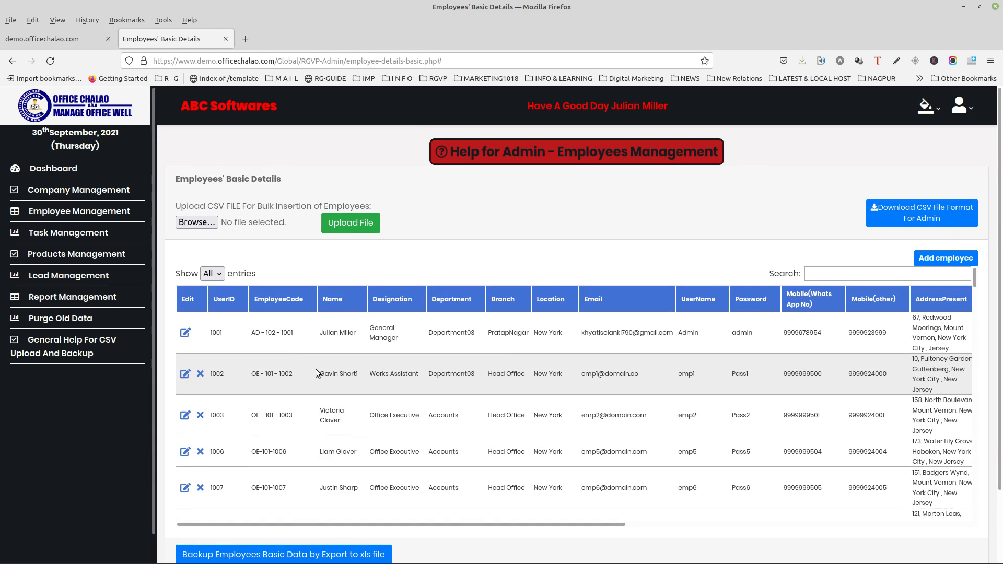
Sort employees by UserID descending with All entries shown, then export basic-employee.xls.
click(224, 303)
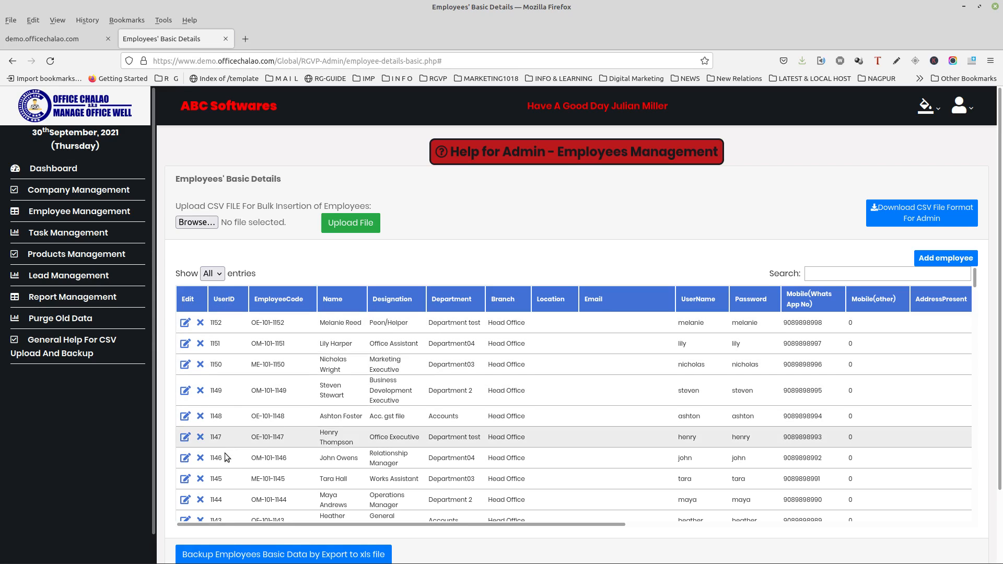
click(211, 277)
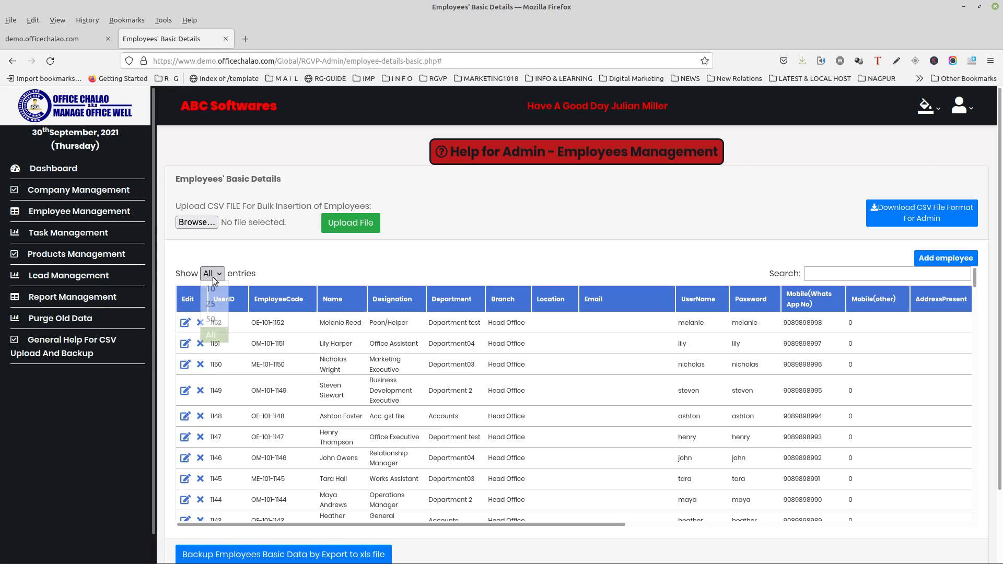
click(211, 339)
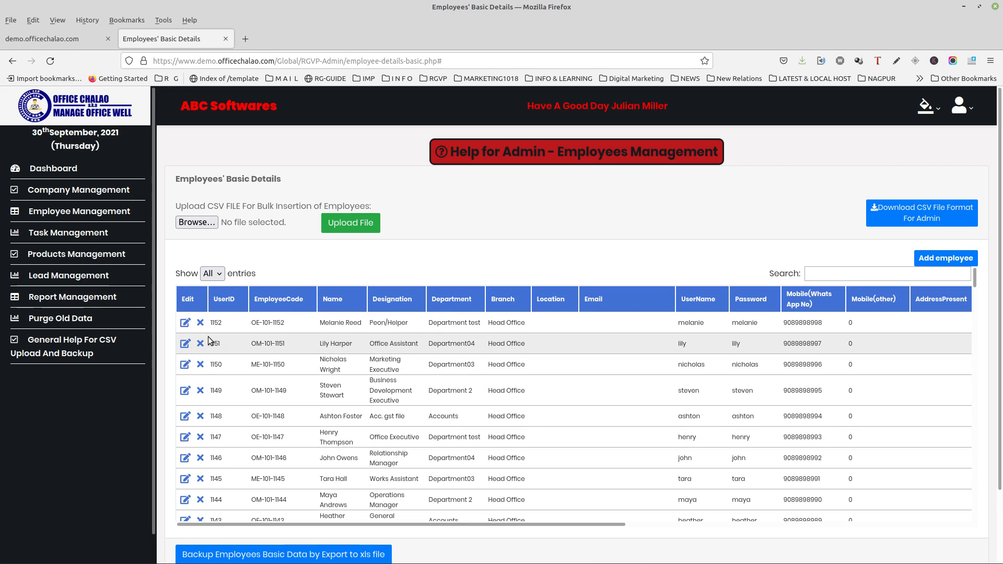
click(296, 553)
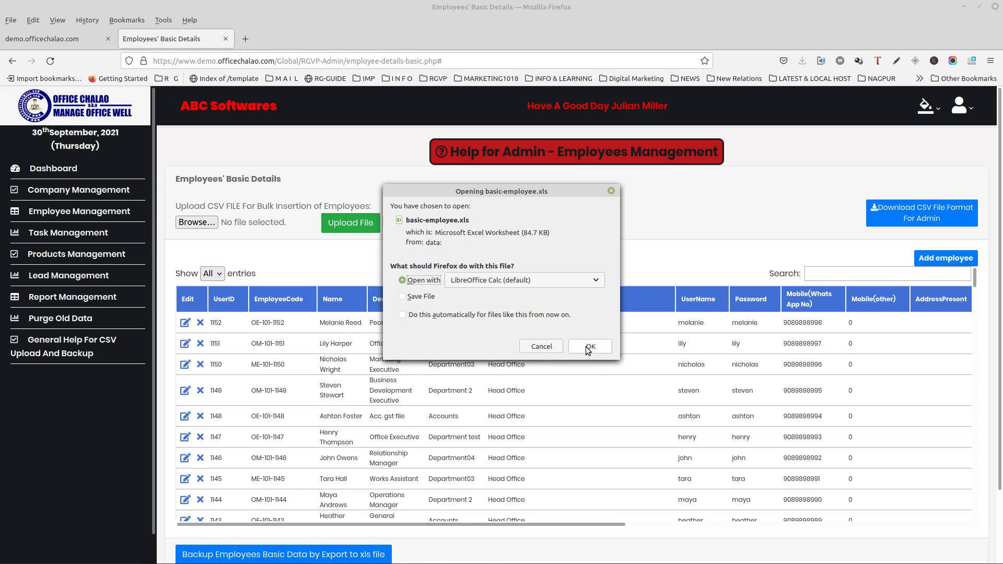
Open basic-employee.xls in LibreOffice Calc with default import options and review the newest employee rows.
click(588, 347)
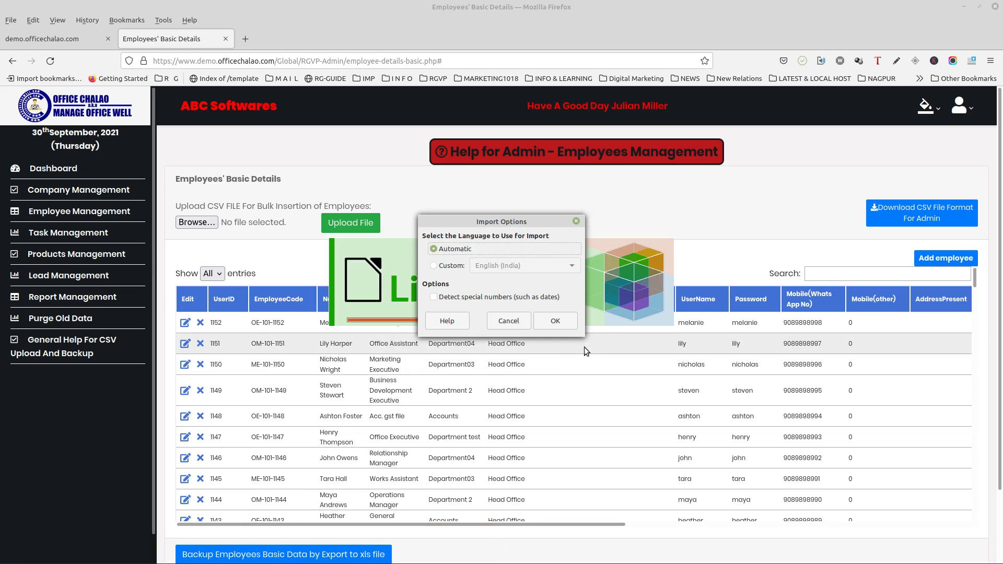
click(554, 320)
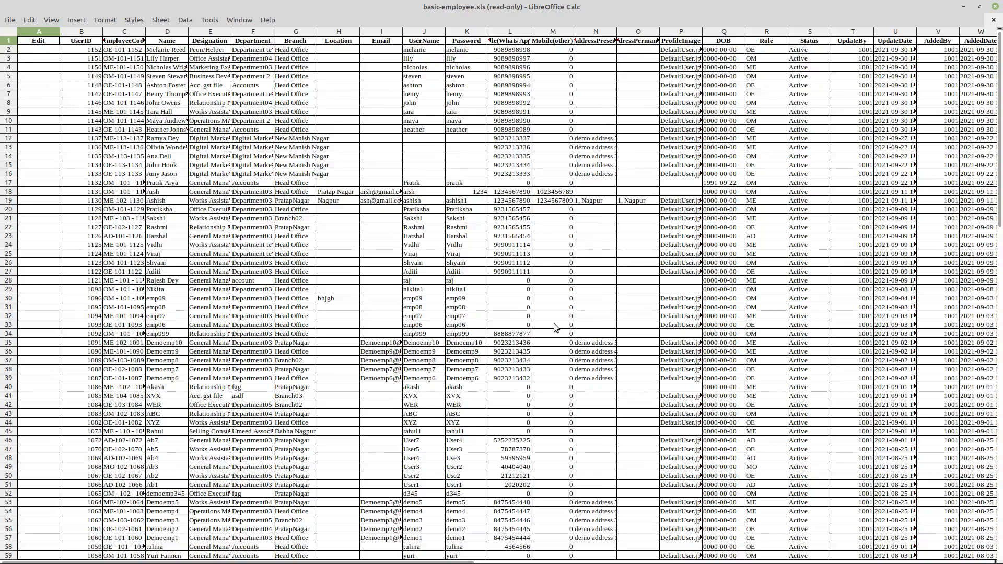
scroll(309, 318, down, 12)
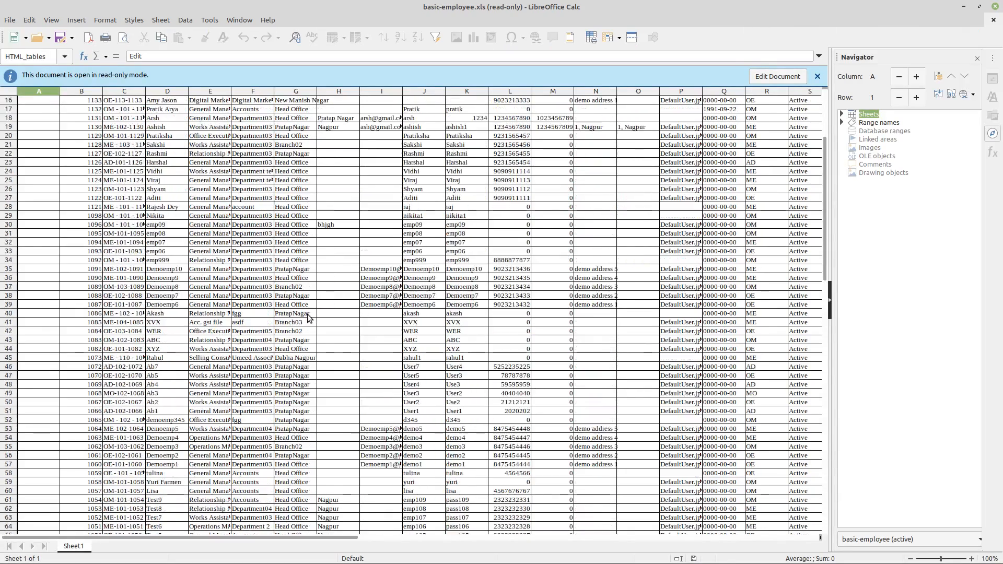
scroll(309, 317, down, 7)
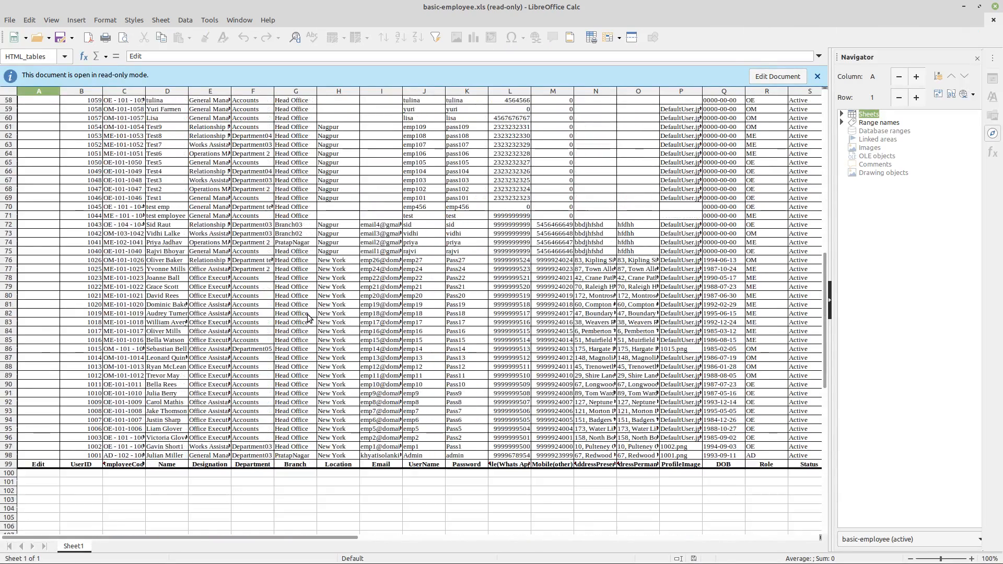
scroll(308, 318, up, 16)
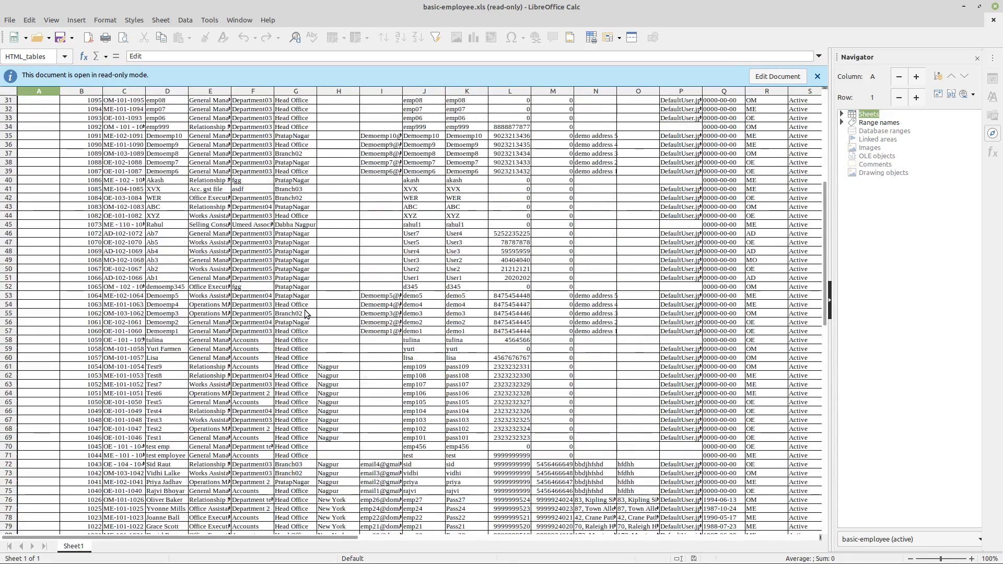
scroll(308, 314, up, 3)
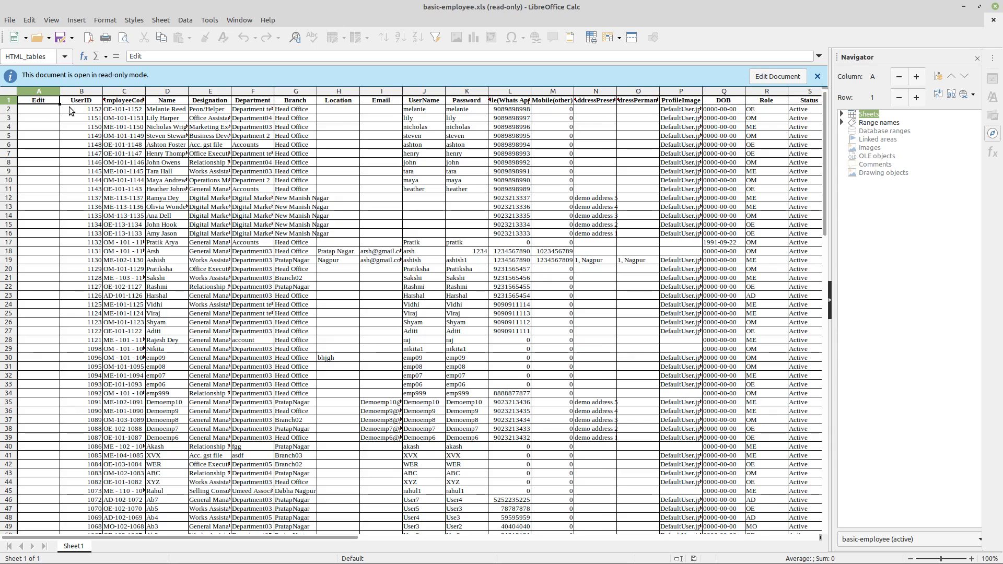
drag(81, 108, 675, 187)
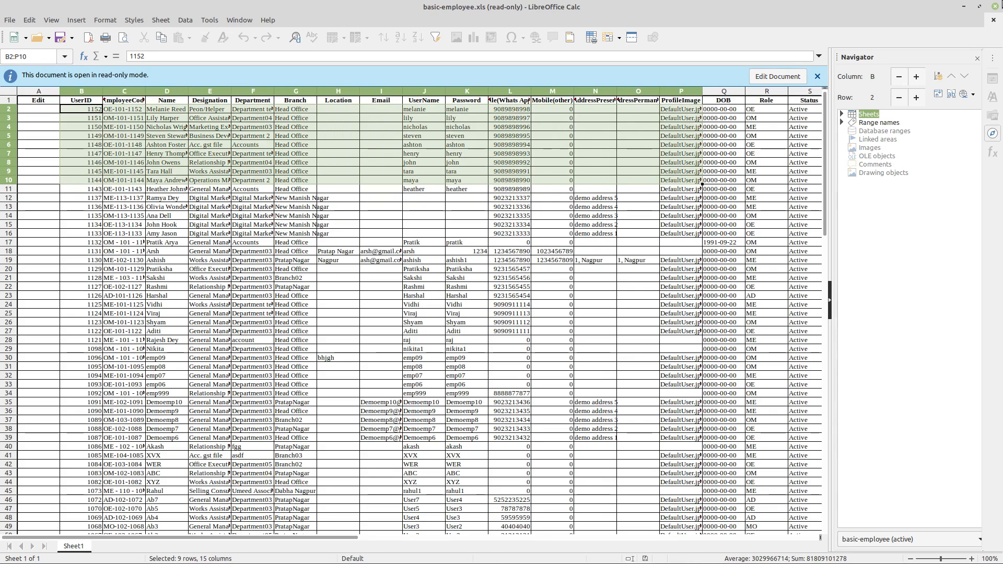
key(alt+Tab)
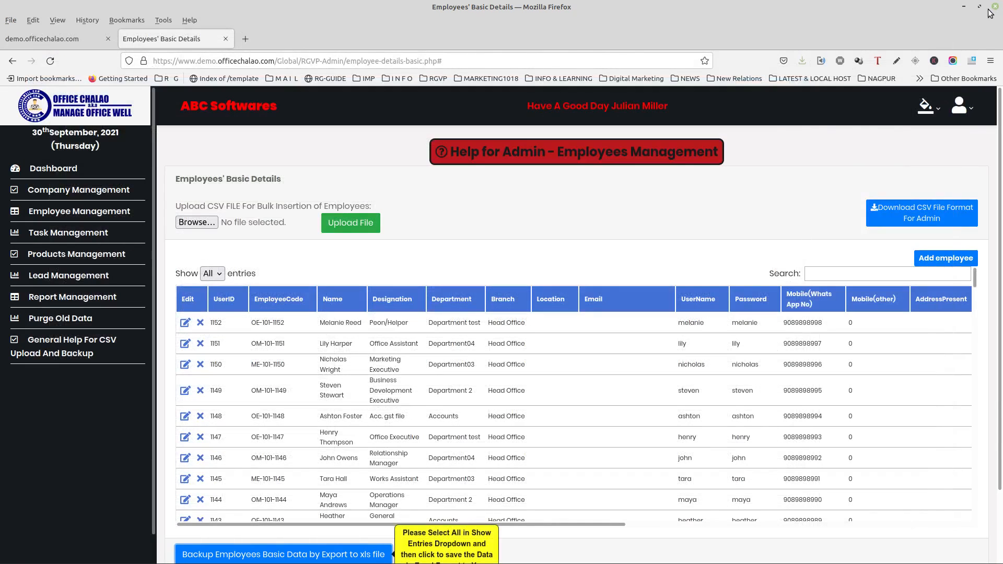